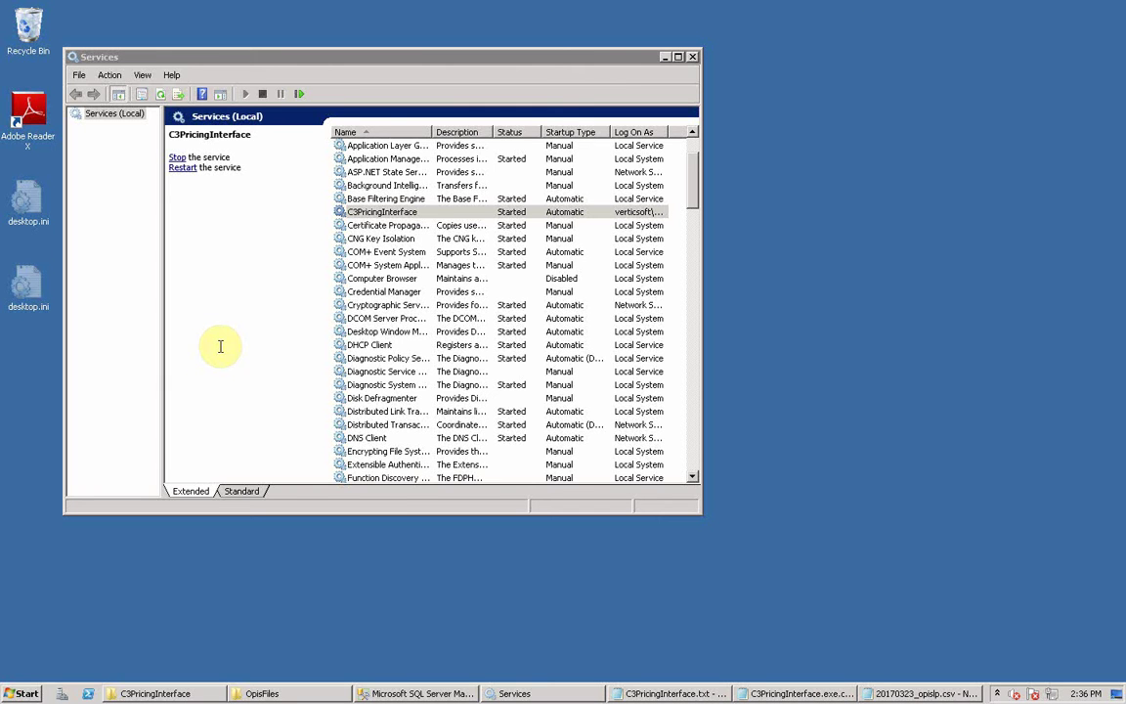
- Review the general properties of the C3PricingInterface service, including its executable path and startup type, and close them without changes
left_click(410, 61)
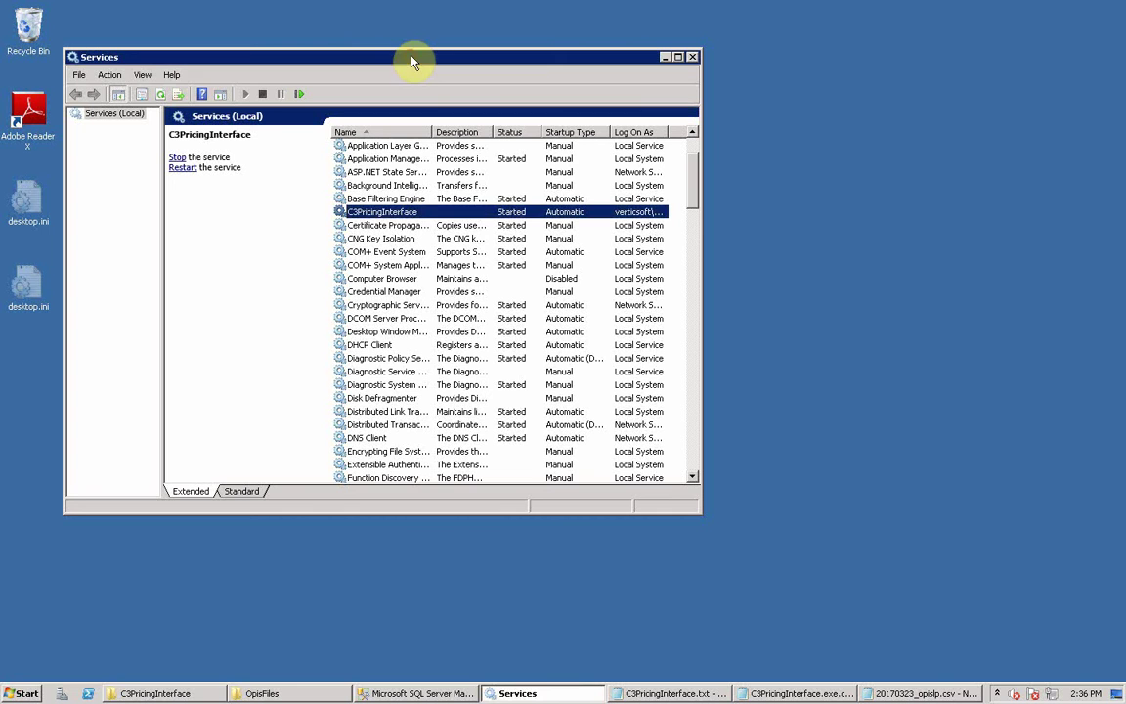
double_click(388, 217)
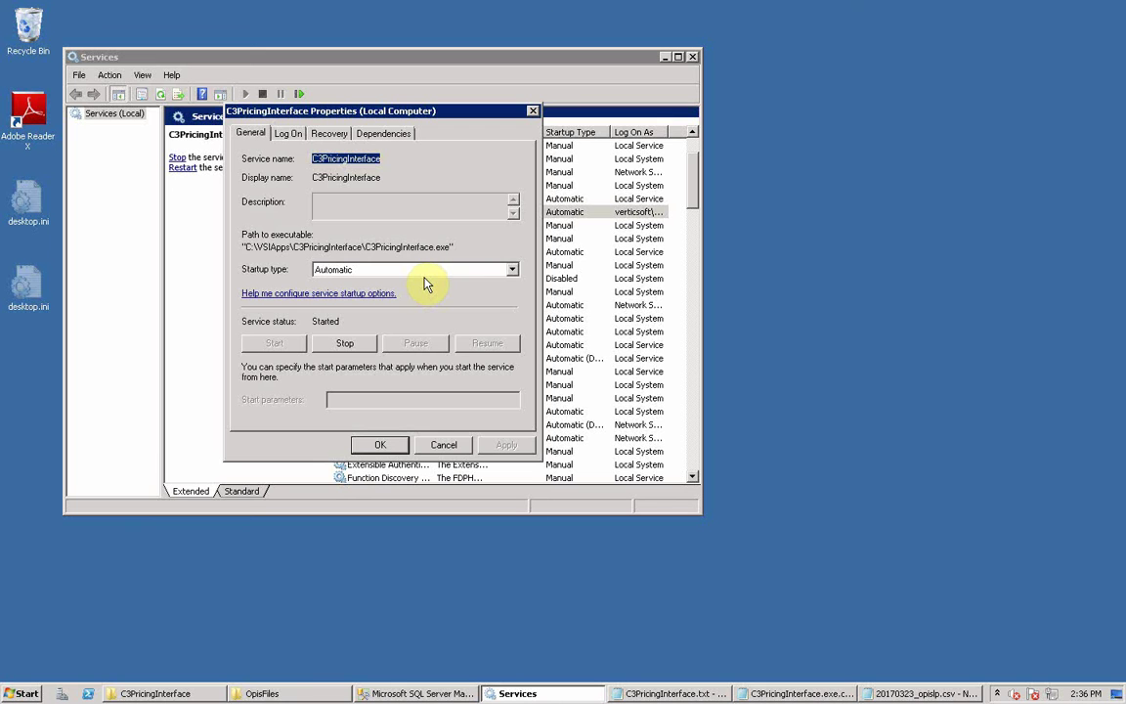
left_click(441, 444)
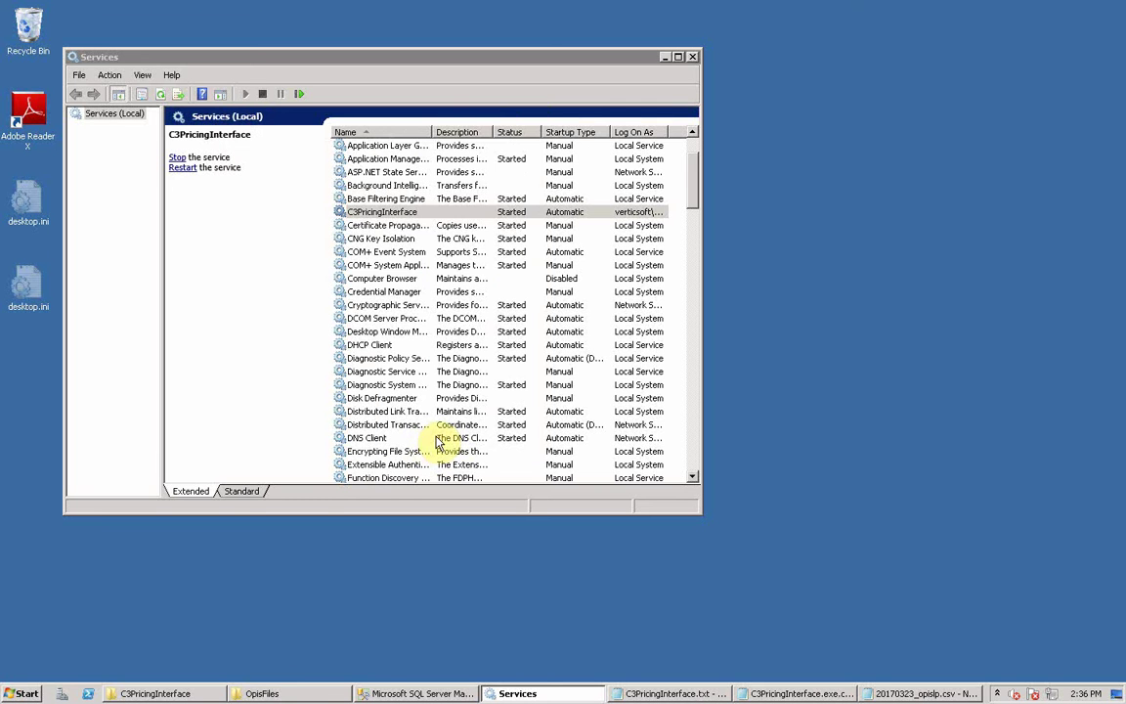
- Examine the OpisFiles folder and the prices in 20170323_opislp.csv, highlighting the first MT BEL TET PRO line, and minimize the file
left_click(289, 696)
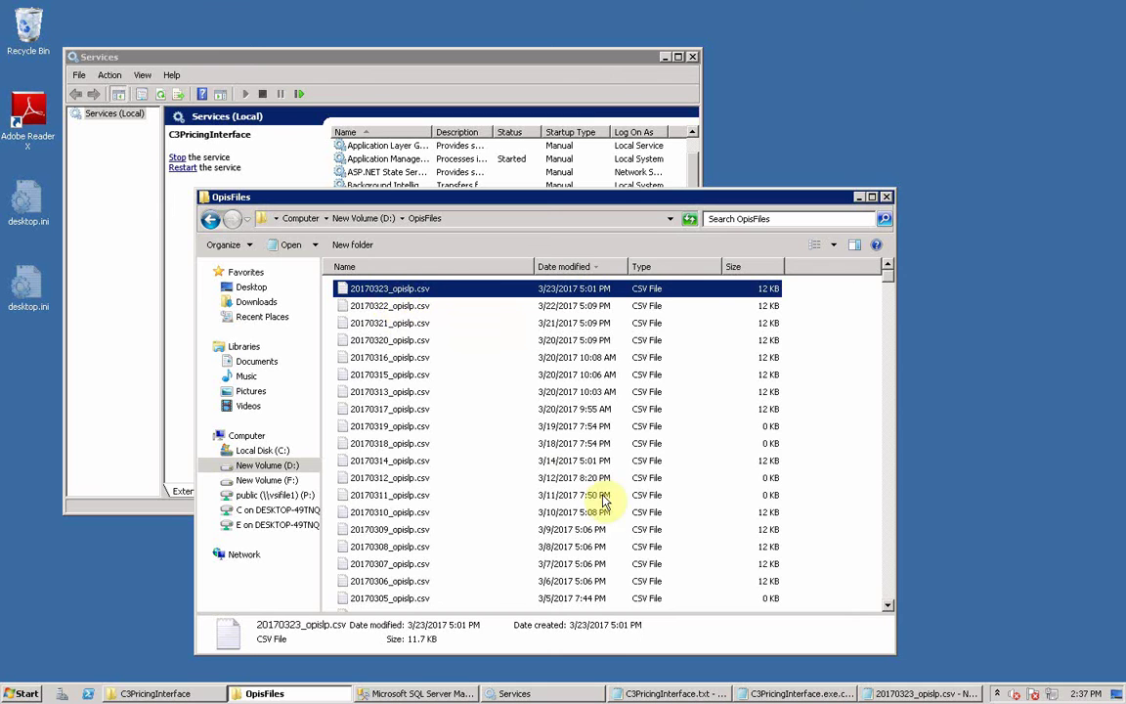
left_click(905, 693)
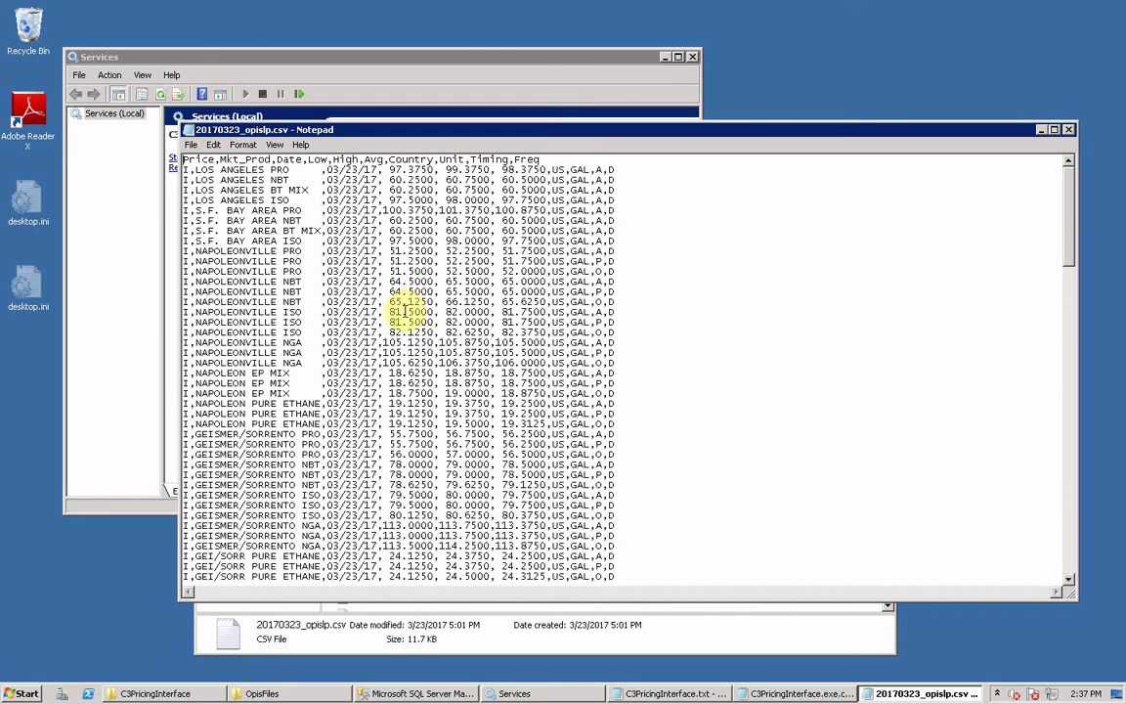
scroll(376, 332, "down", 15)
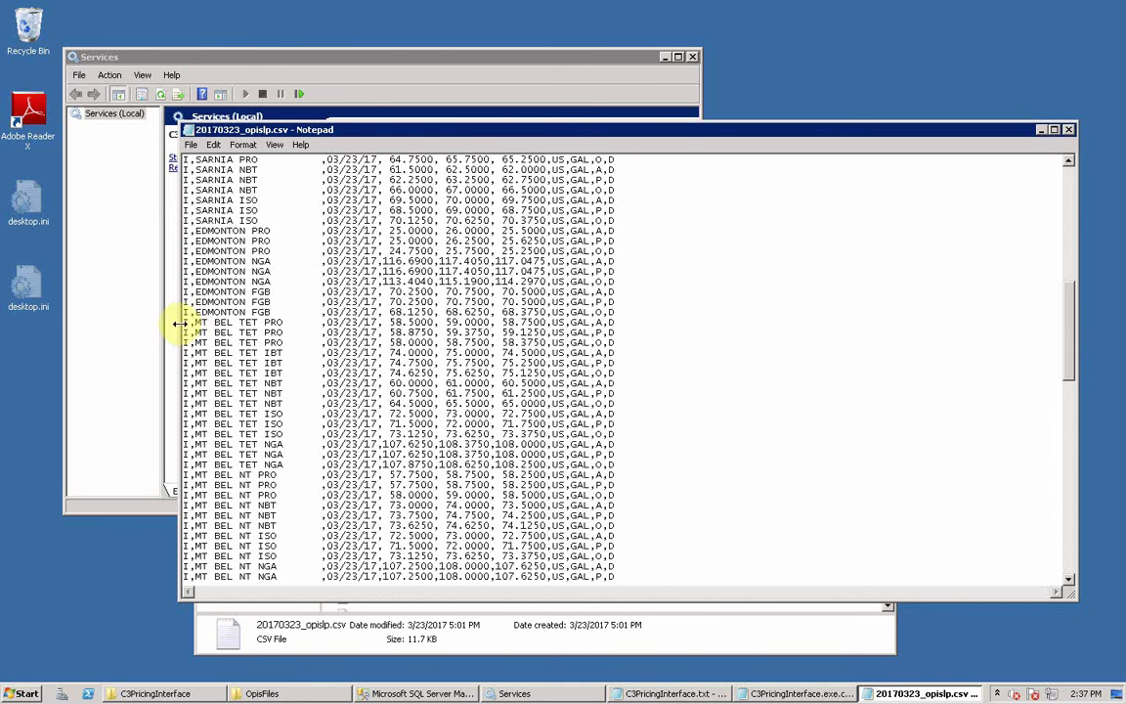
left_click_drag(184, 323, 626, 325)
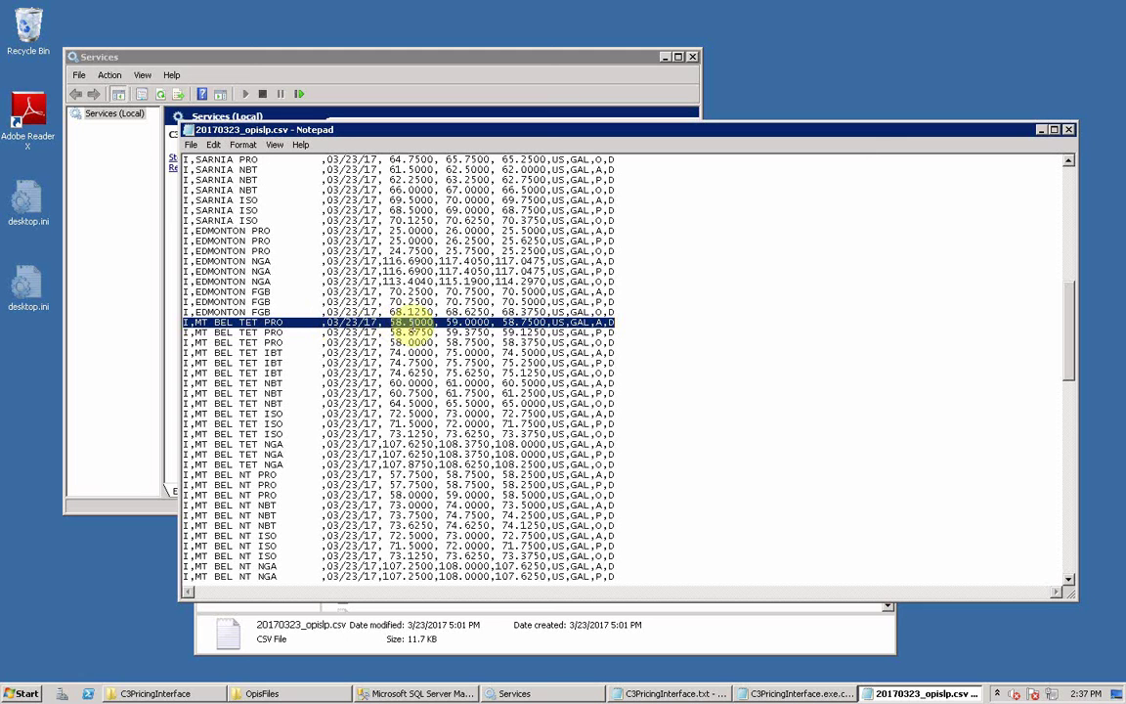
left_click(622, 323)
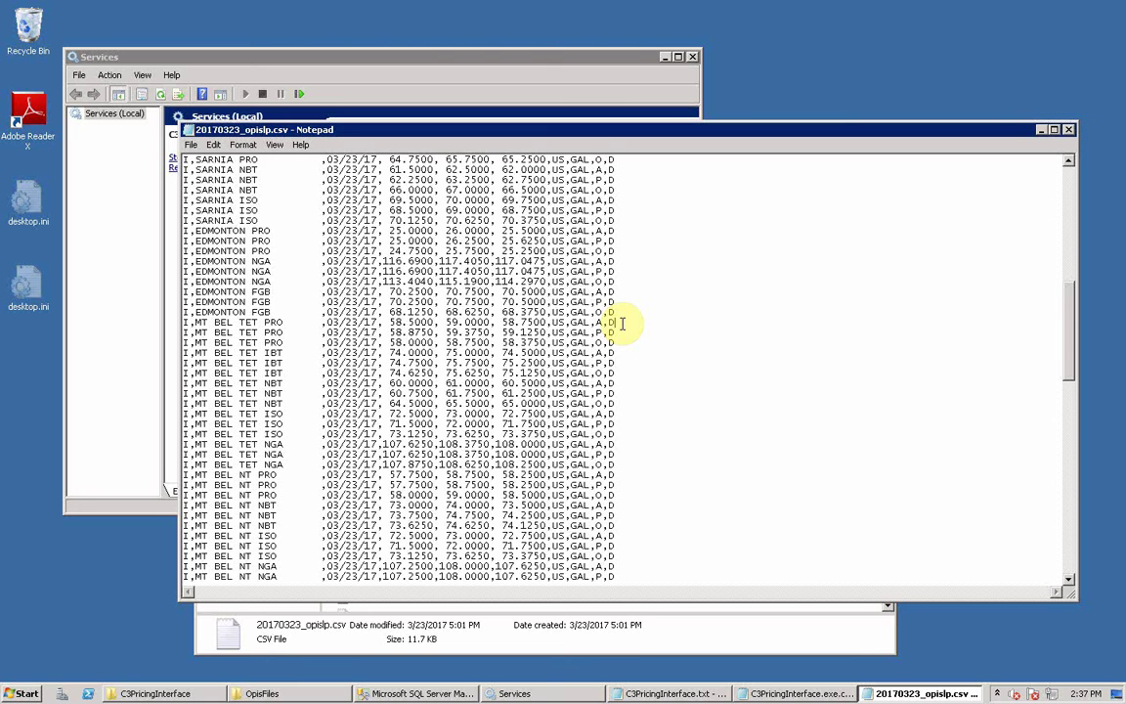
scroll(622, 323, "down", 14)
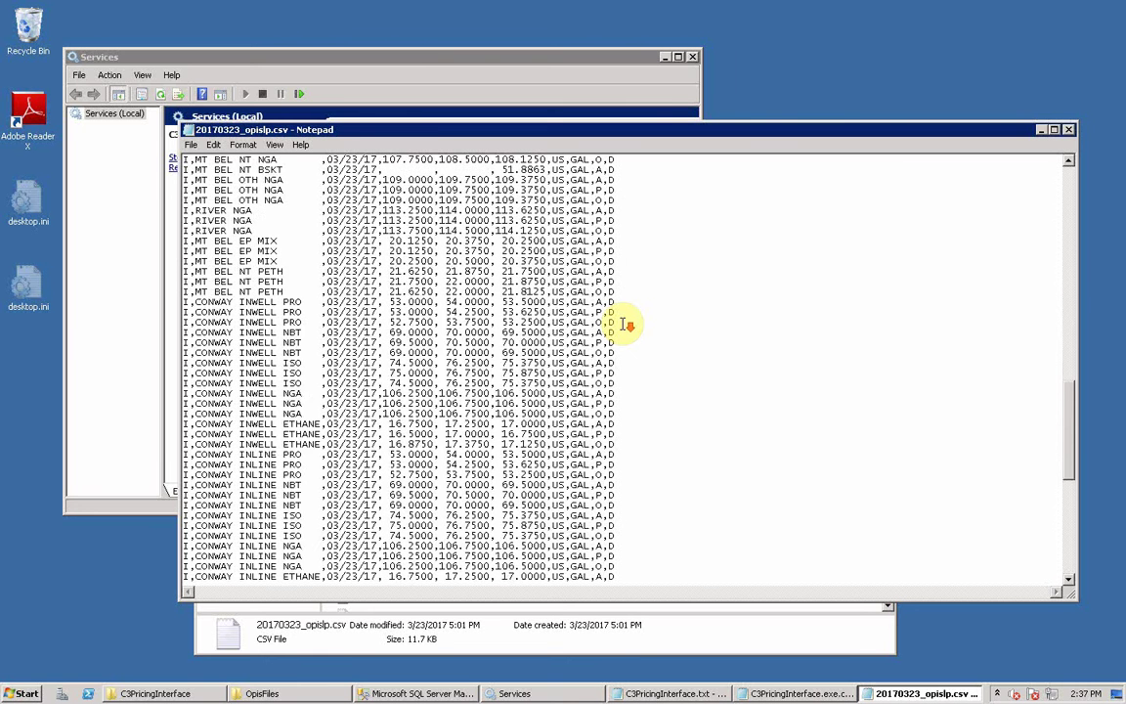
scroll(625, 324, "down", 2)
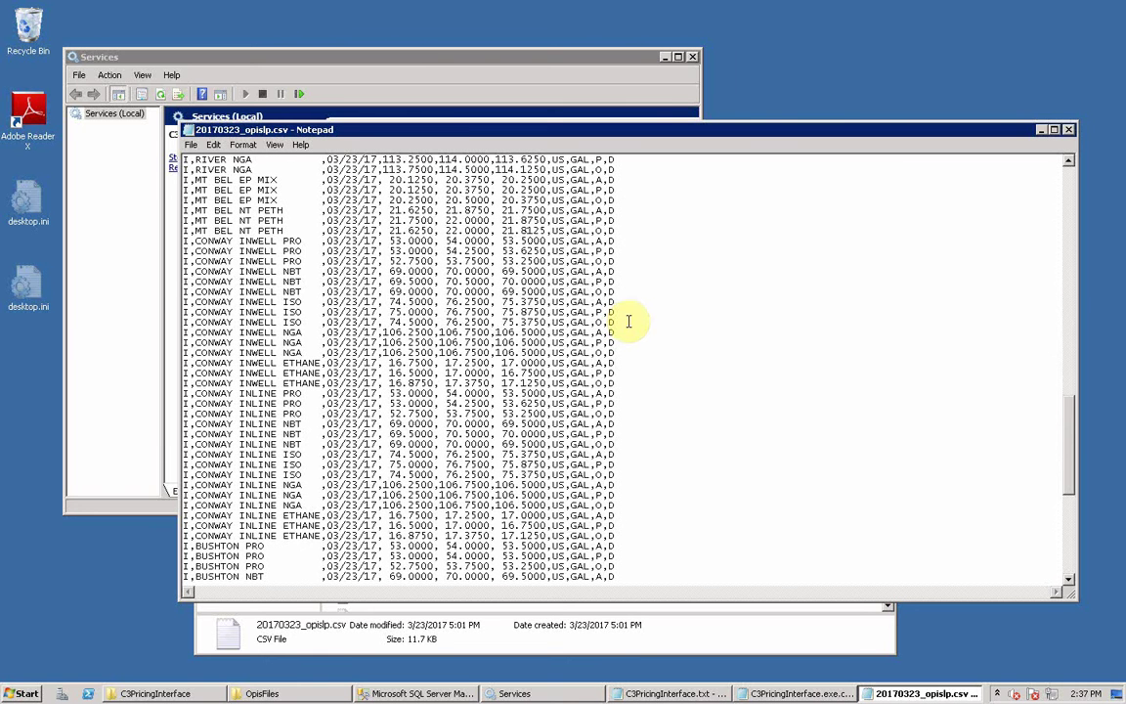
left_click(1066, 130)
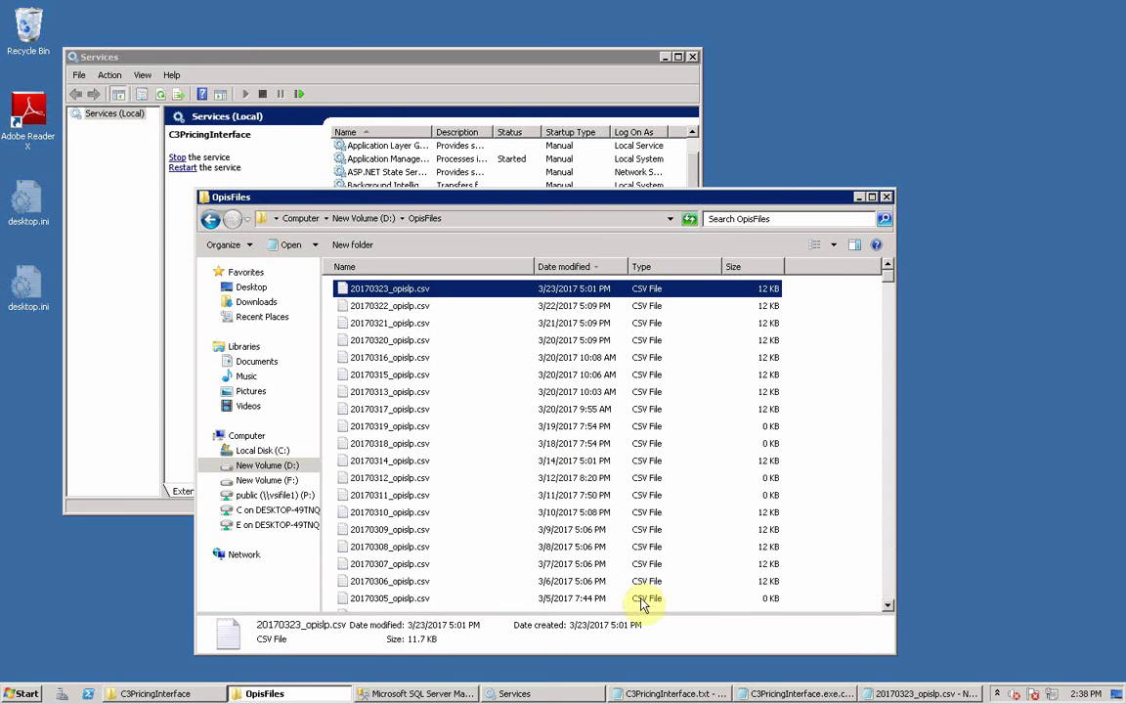
- Bring up the C3PricingInterface.txt log and locate it and C3PricingInterface.old in the C3PricingInterface application folder
left_click(704, 694)
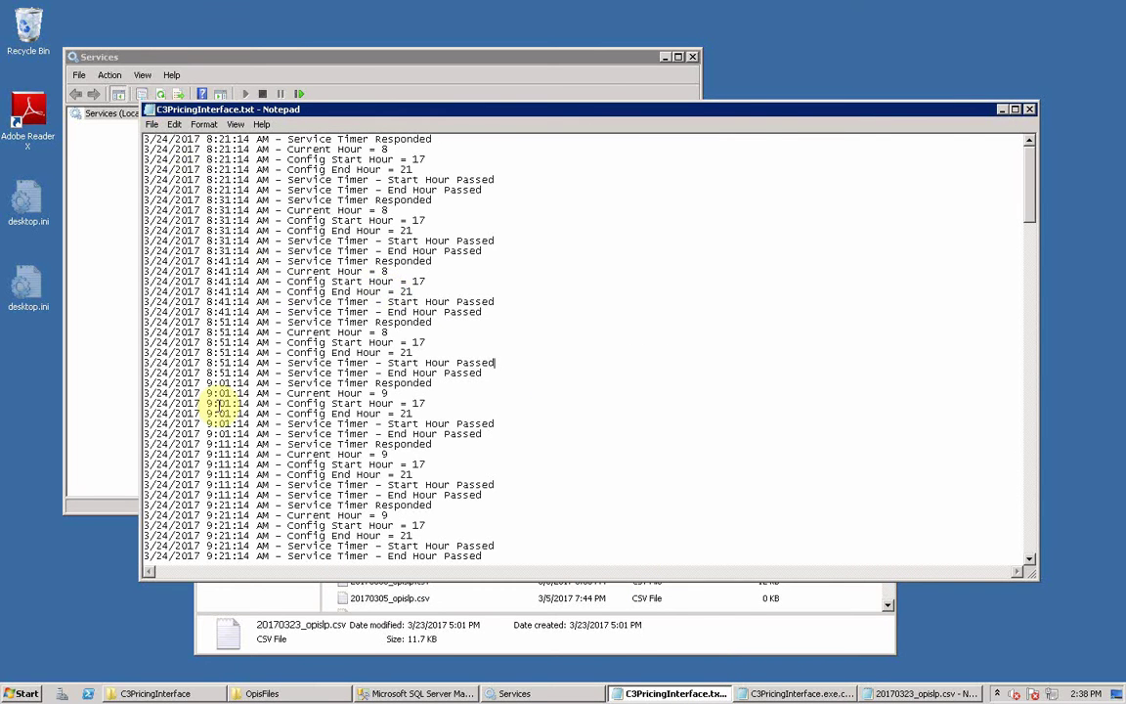
left_click(151, 693)
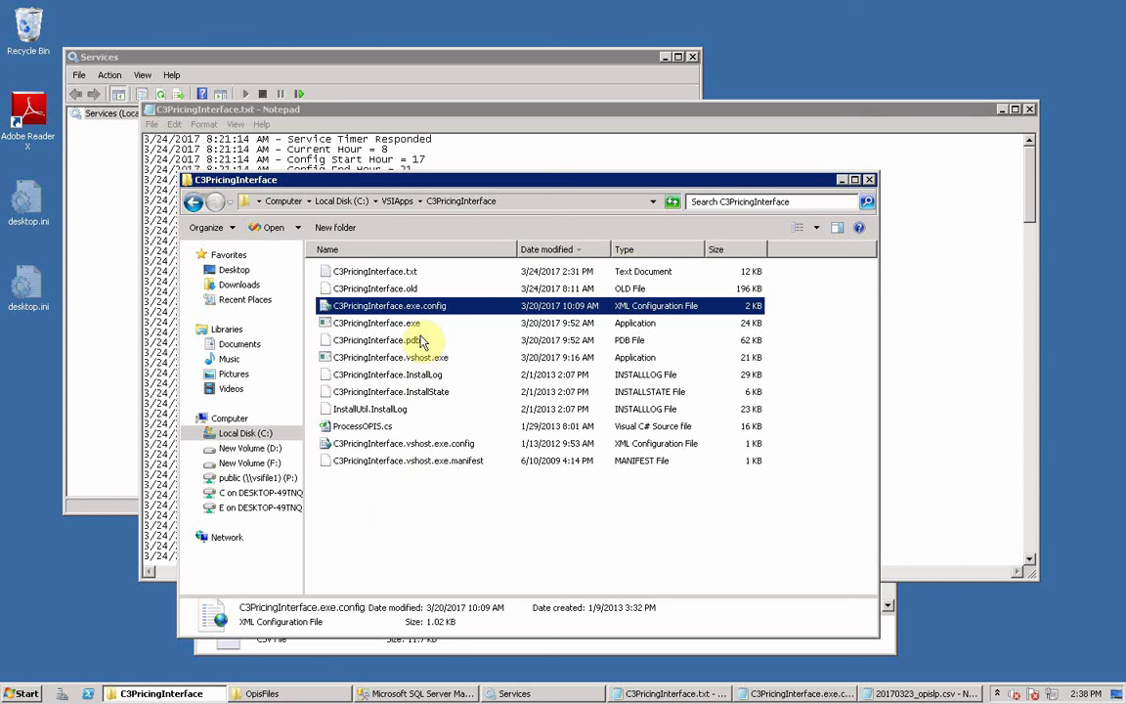
left_click(358, 272)
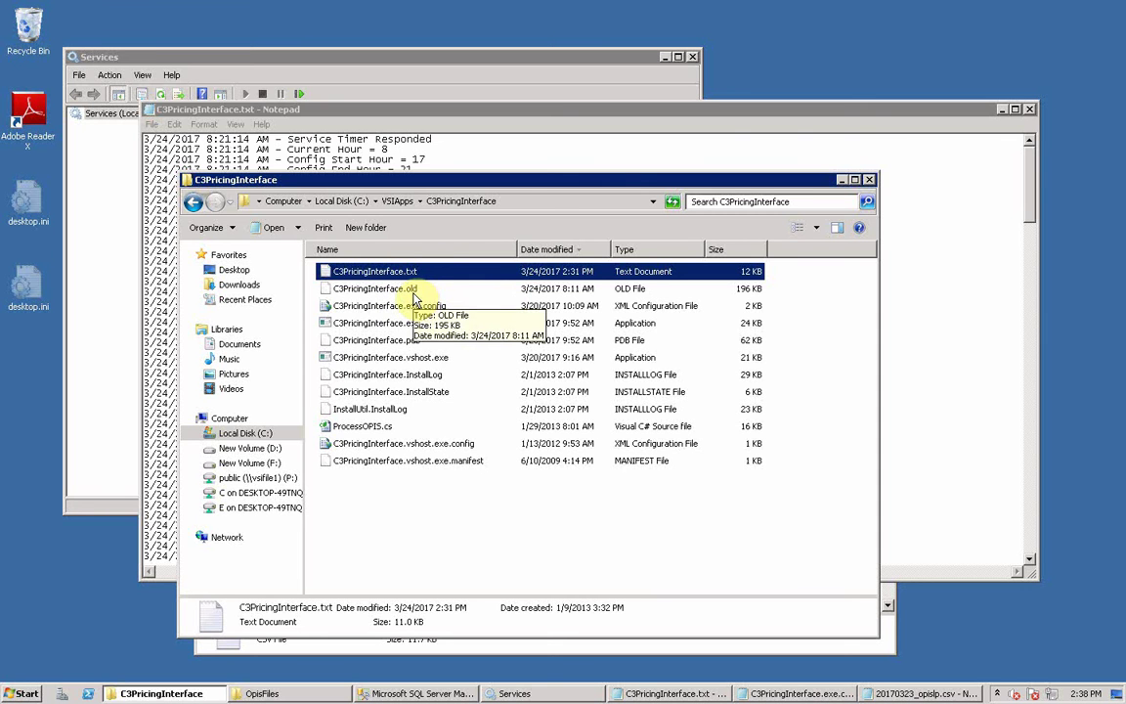
left_click(414, 297)
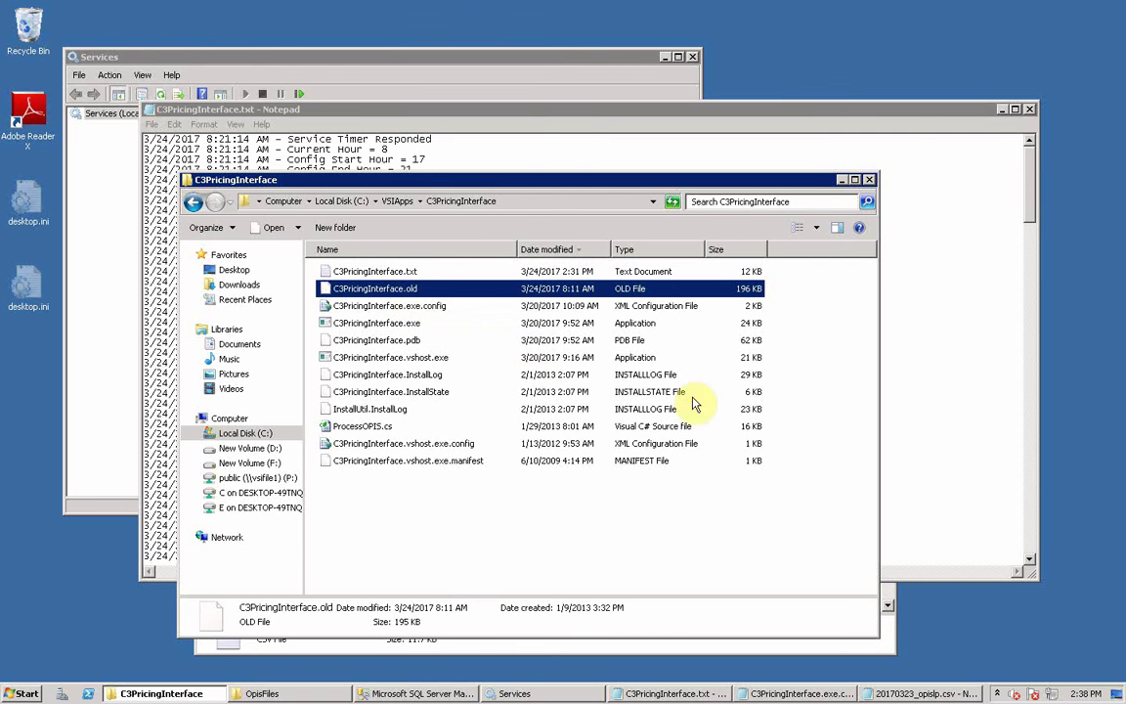
- Read through the service timer entries in the C3PricingInterface.txt log, return to its beginning and minimize it
left_click(972, 406)
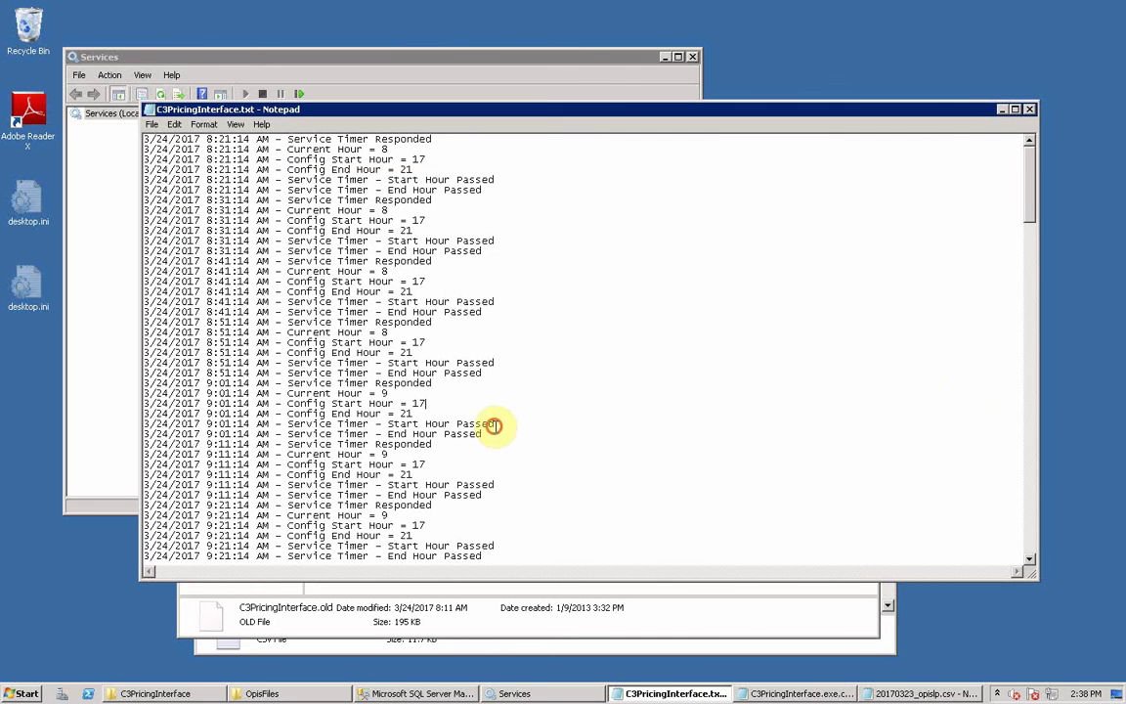
scroll(493, 427, "down", 3)
scroll(498, 427, "down", 5)
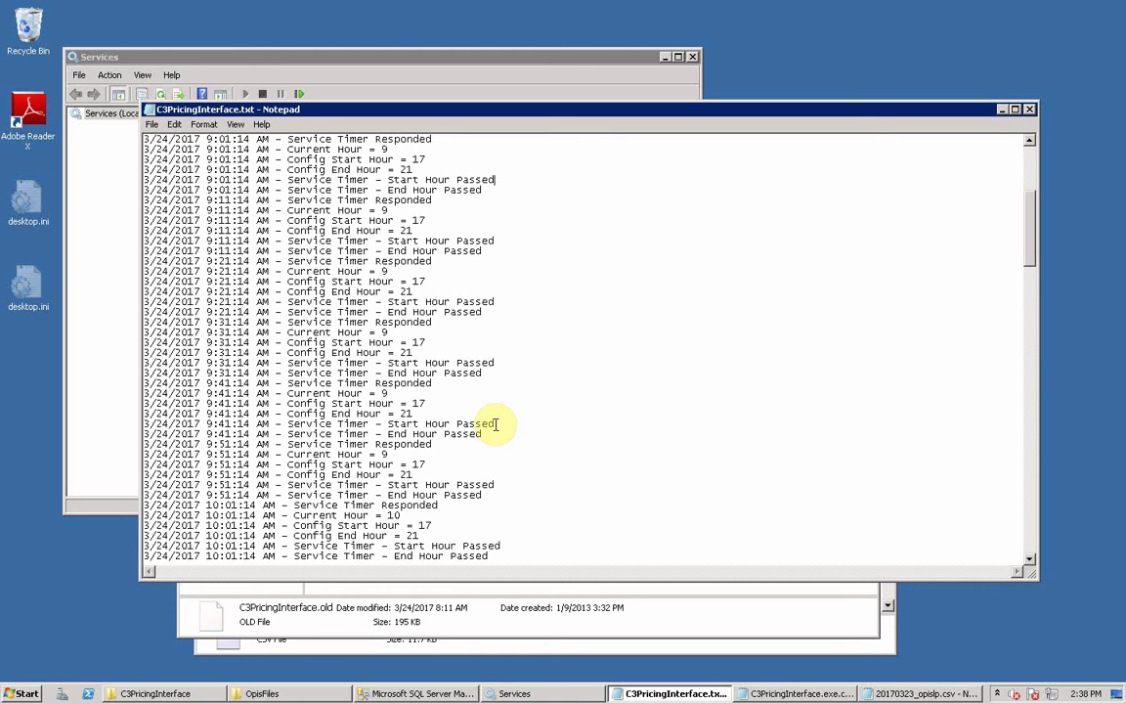
scroll(496, 424, "up", 1)
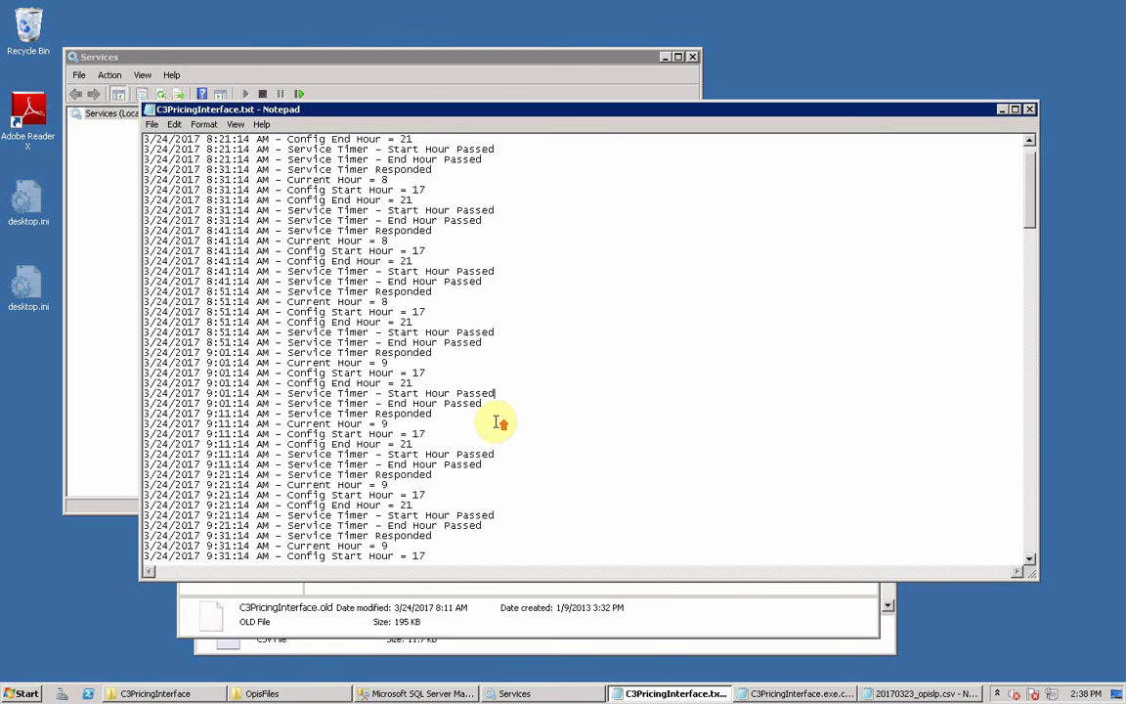
scroll(495, 422, "up", 7)
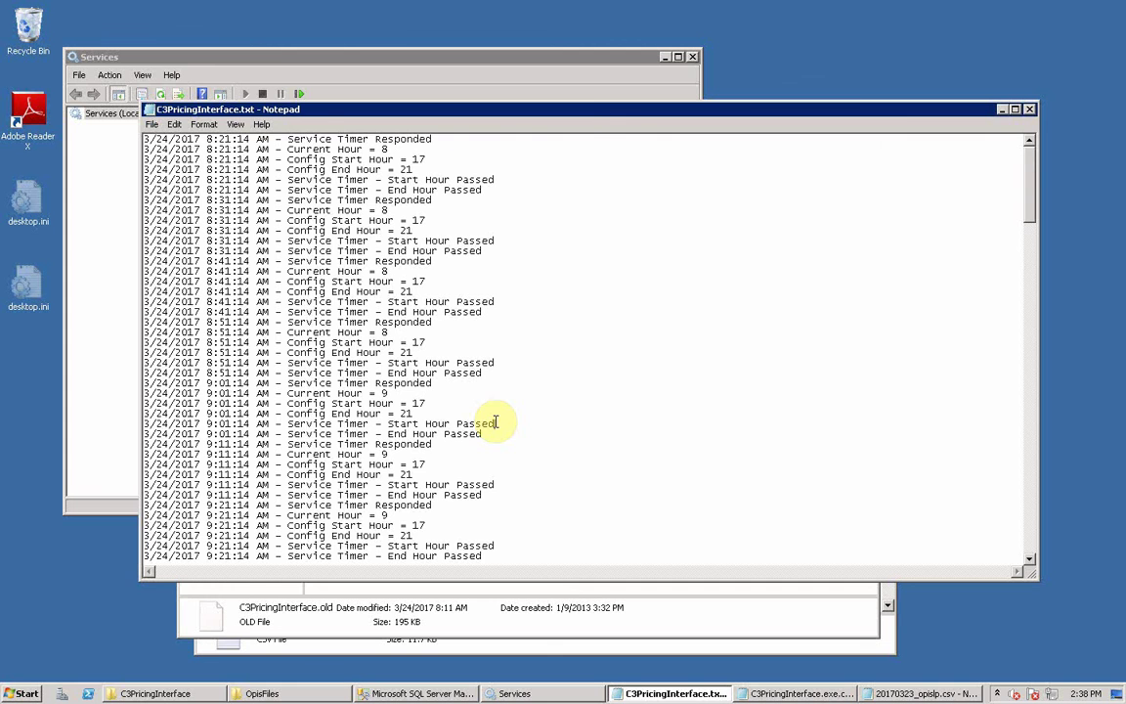
left_click(1001, 109)
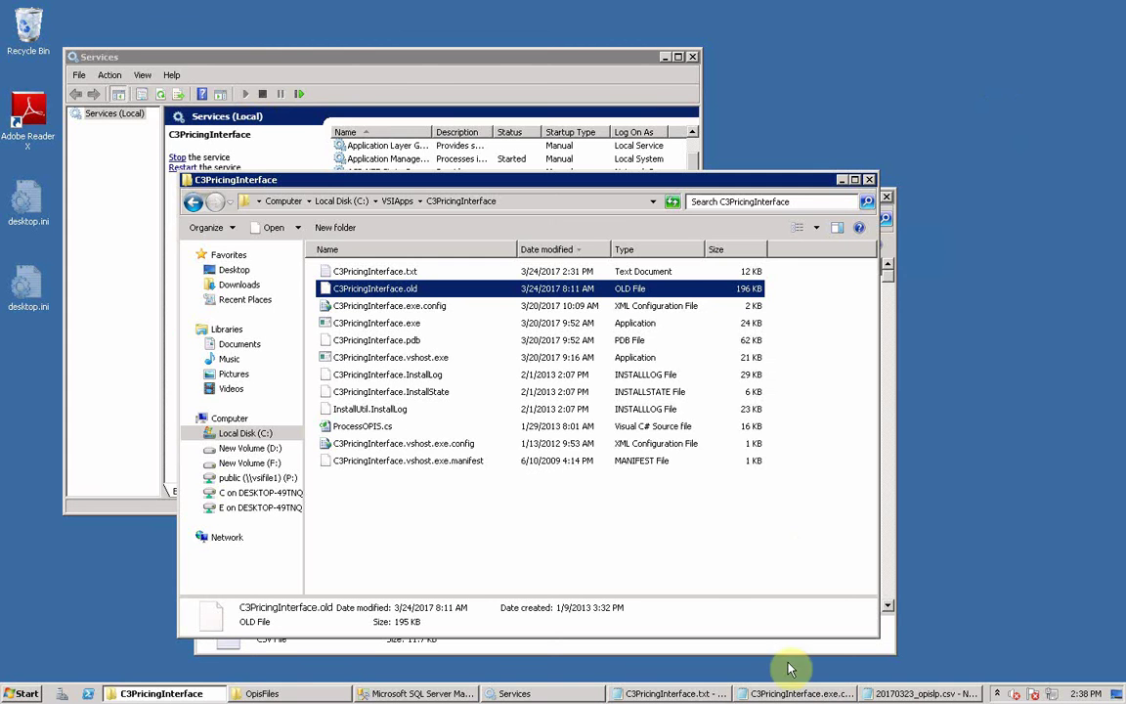
- Review the app settings in C3PricingInterface.exe.config, including the Server and OPISFTPOverrideFileDate keys, and minimize the file
left_click(800, 690)
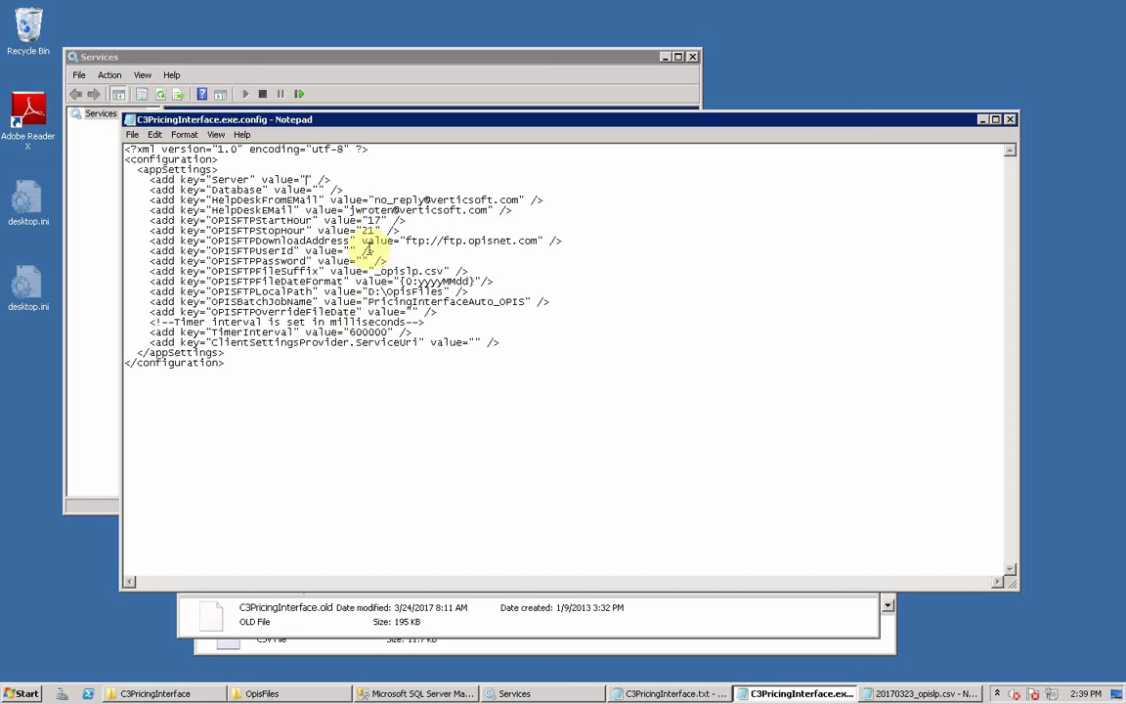
left_click(304, 181)
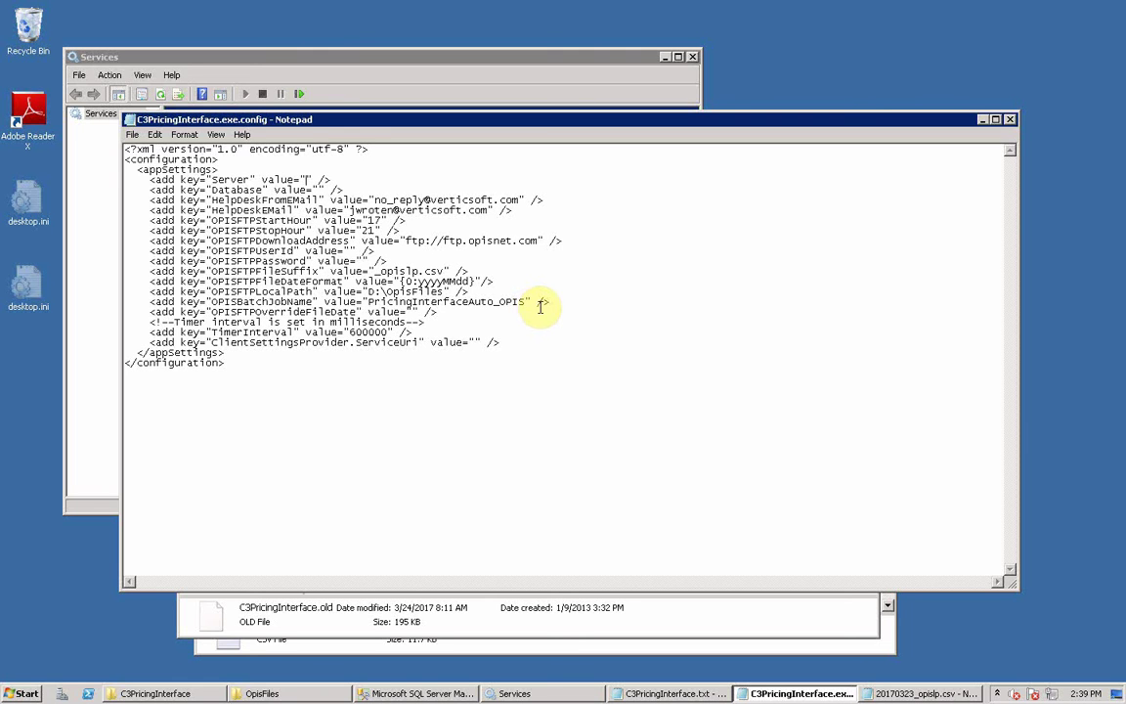
left_click(414, 312)
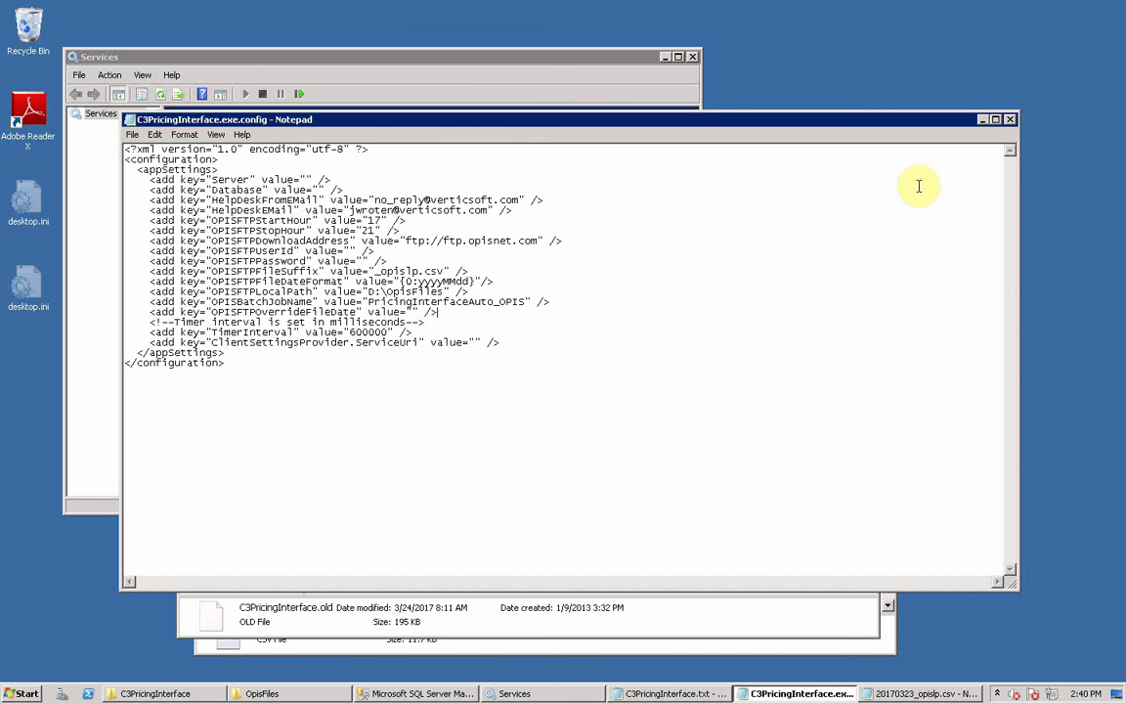
left_click(983, 121)
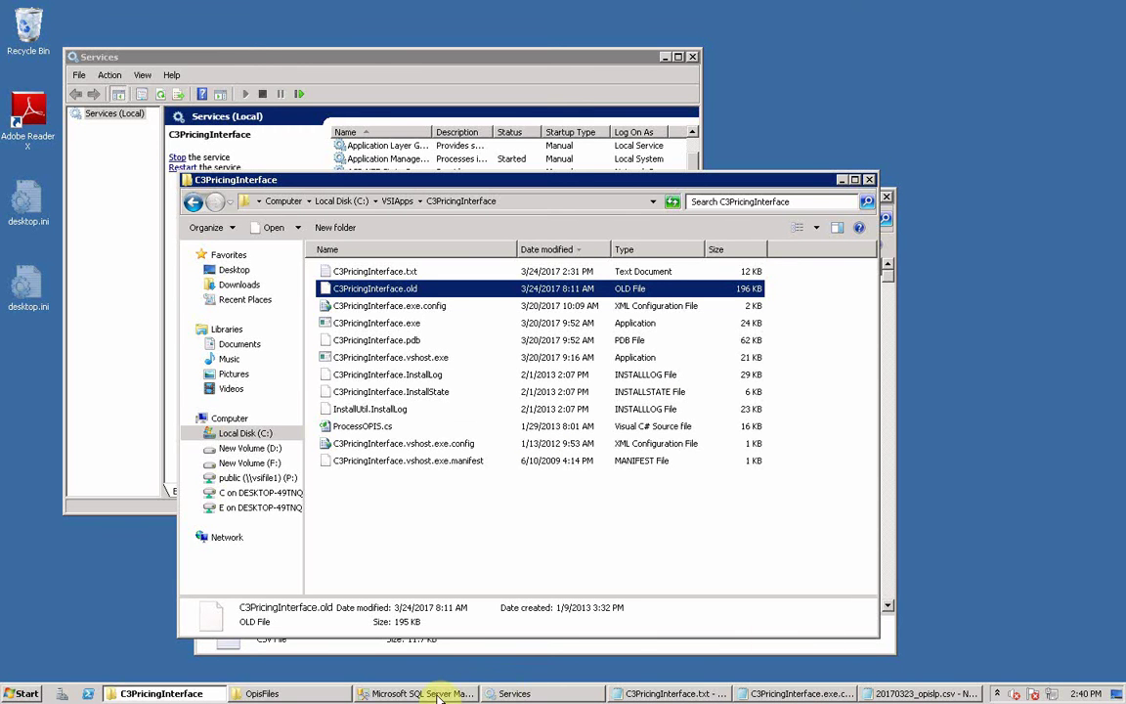
- Switch to SQL Server Management Studio and run "select * from OpisUpload where DateEntered = '3/23/17'"
left_click(393, 693)
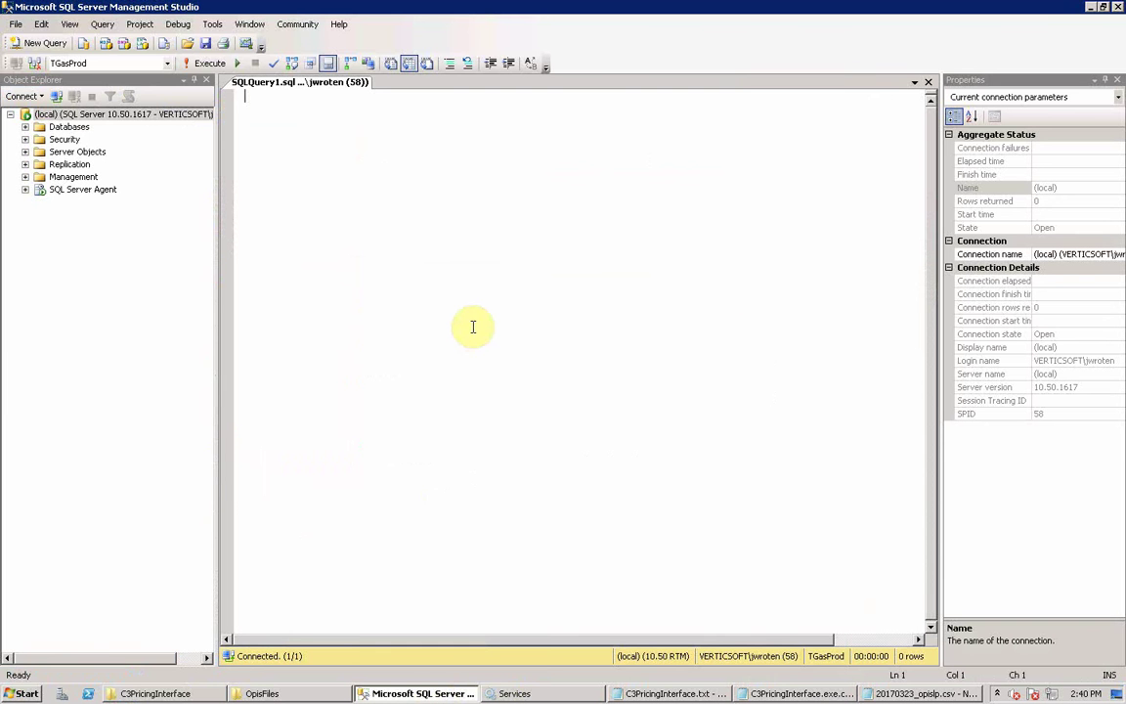
type("sele")
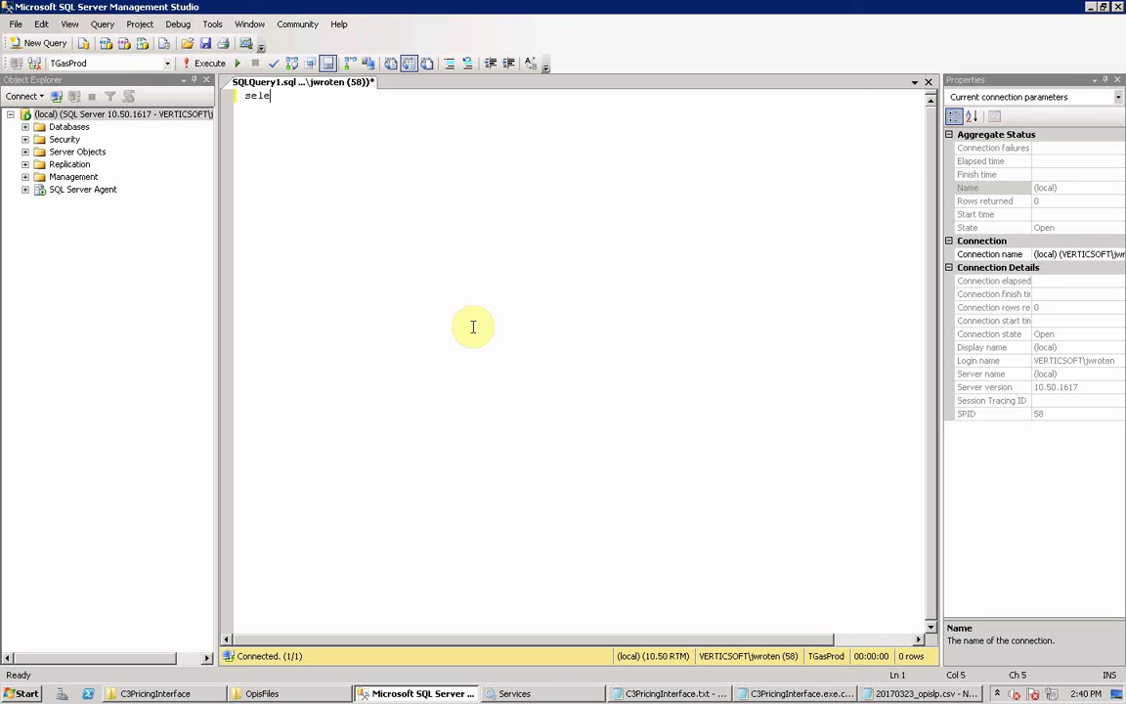
type("ct * from OpisUpload")
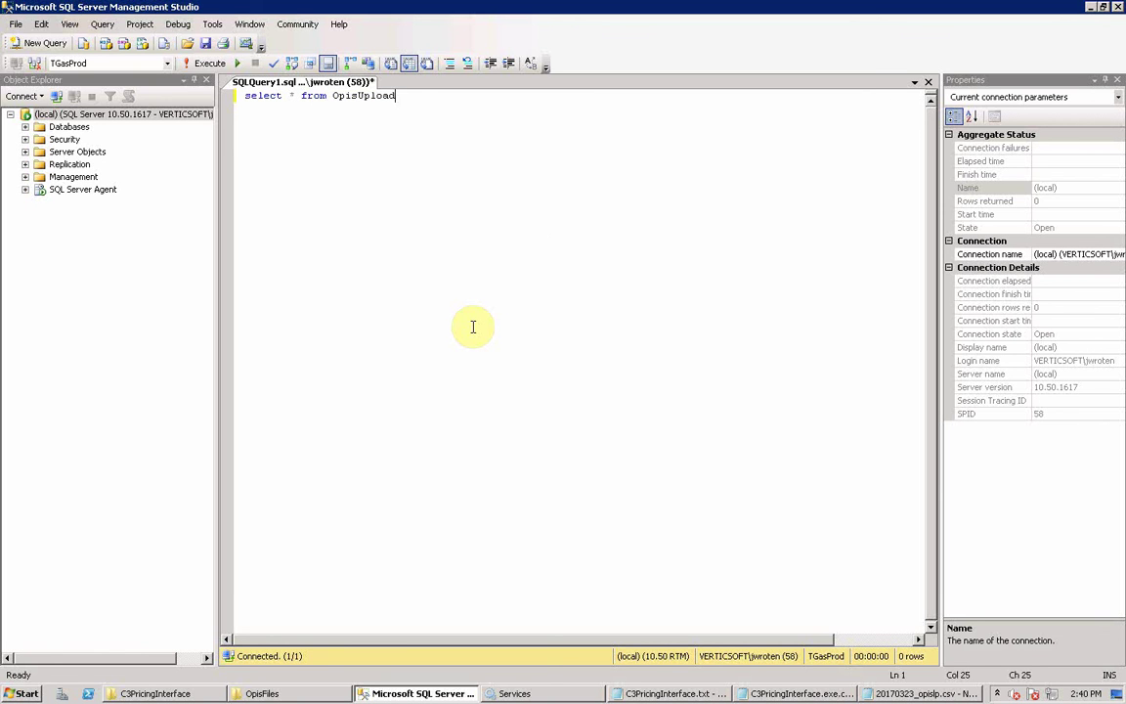
type(" where dateente")
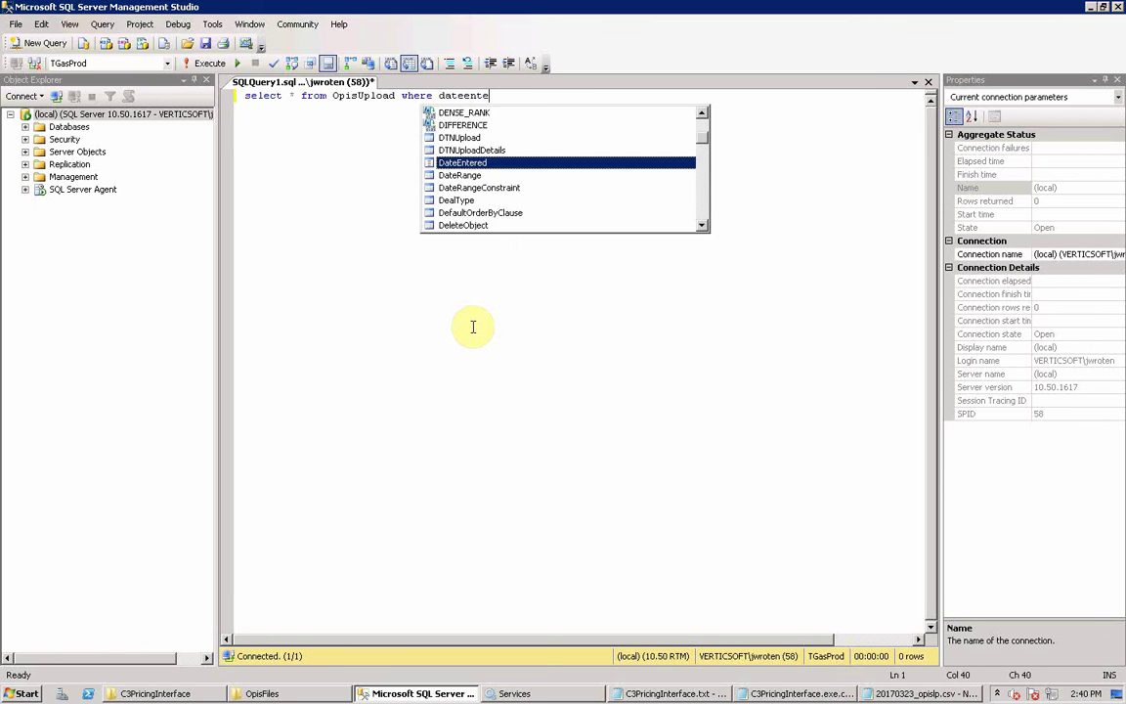
type("red = '3/23")
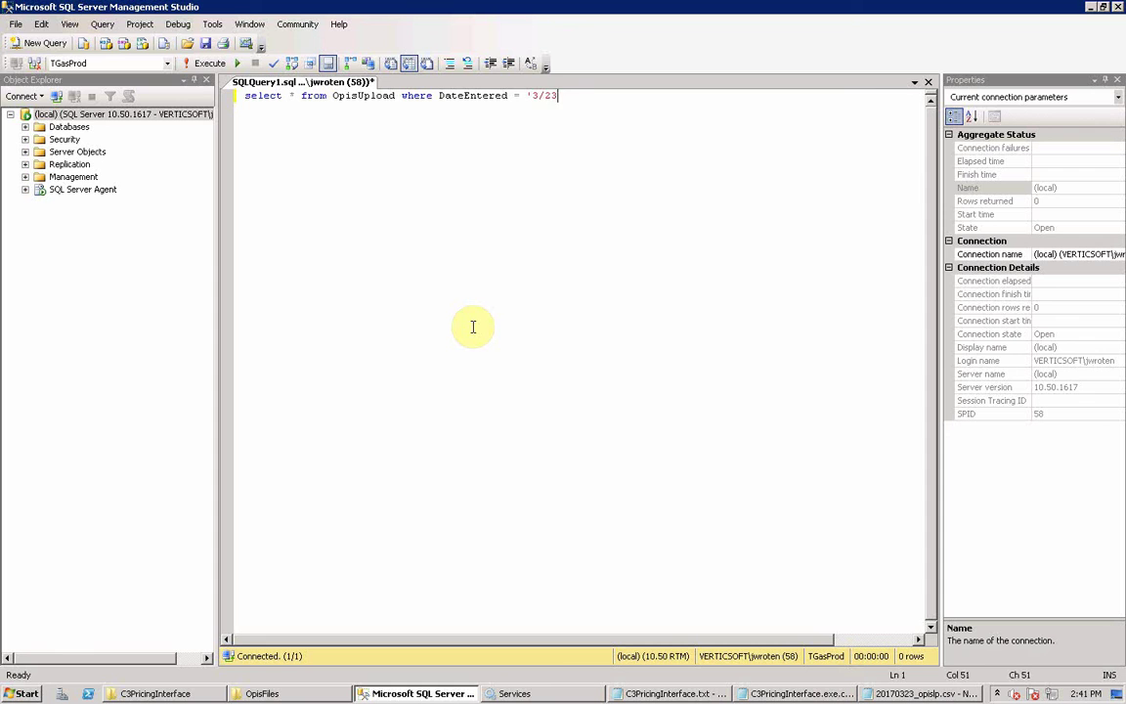
type("/17'")
key("F5")
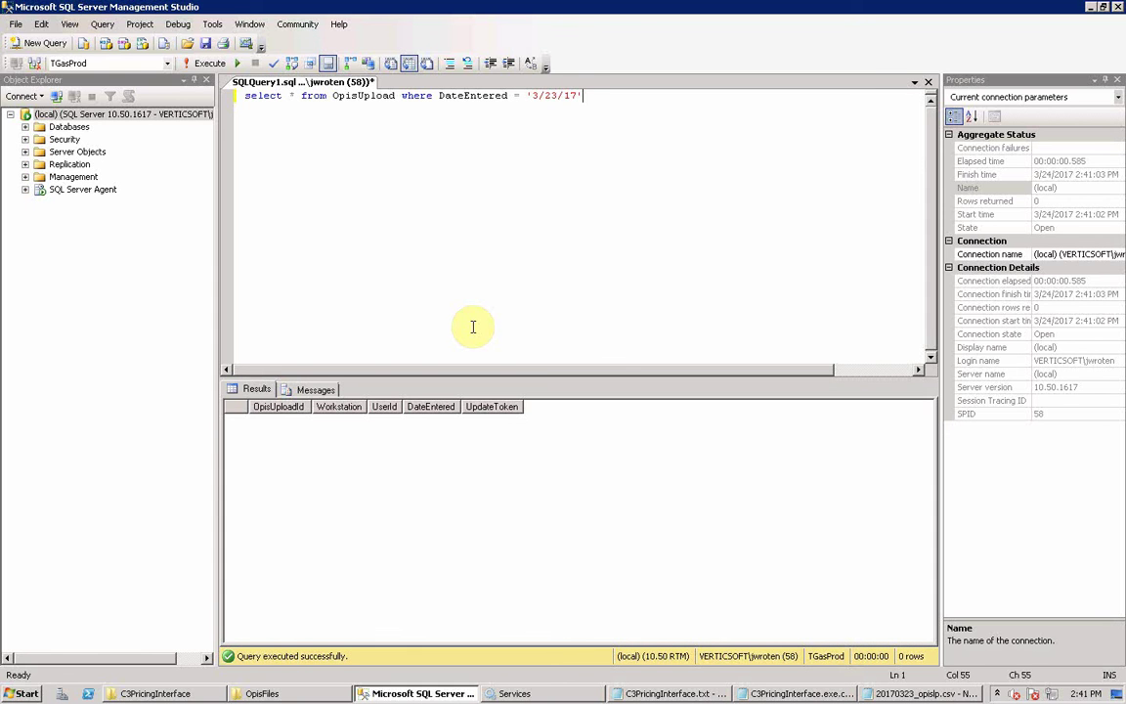
- Rerun the OpisUpload query with the DateEntered filter set to '3/22/17', '3/21/17' and finally '3/15/17'
key("Left")
key("Left")
key("Left")
key("Left")
key("BackSpace")
type("2")
key("F5")
key("BackSpace")
type("1")
key("F5")
key("BackSpace")
key("BackSpace")
type("15")
key("F5")
- Run only the "select * from OpisUpload" part of the query and examine the DateEntered value of the last row
key("Left")
key("Left")
key("Home")
key("ctrl+shift+Right")
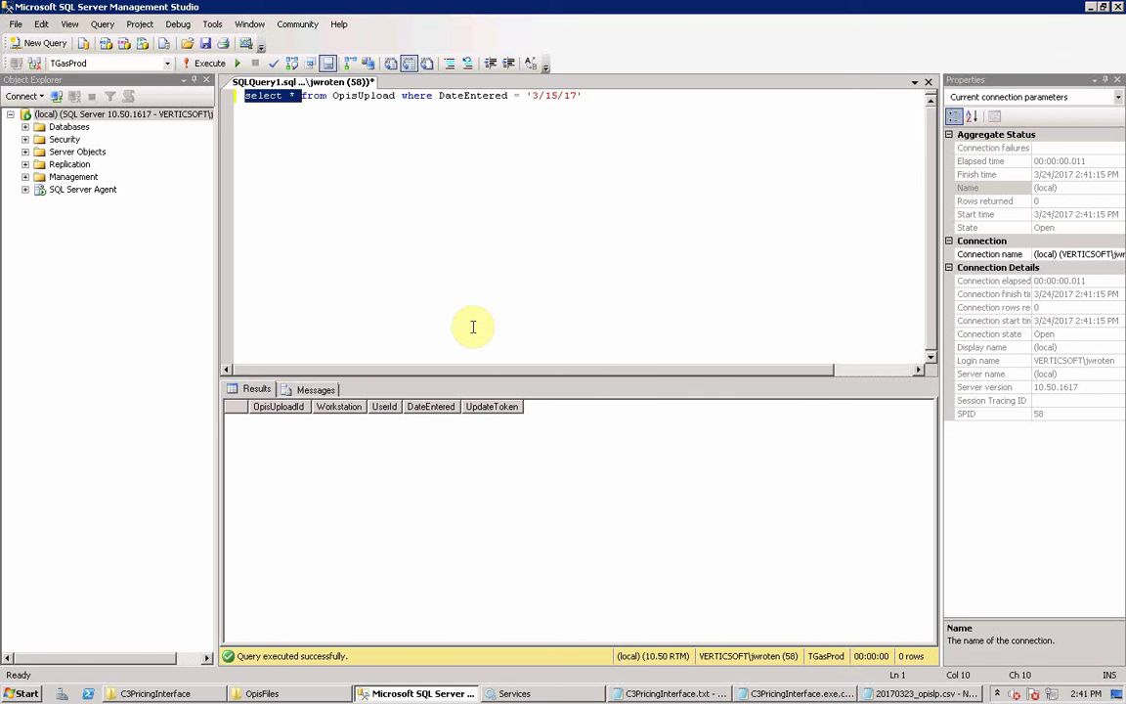
key("ctrl+shift+Right")
key("ctrl+shift+Right")
key("ctrl+shift+Right")
key("F5")
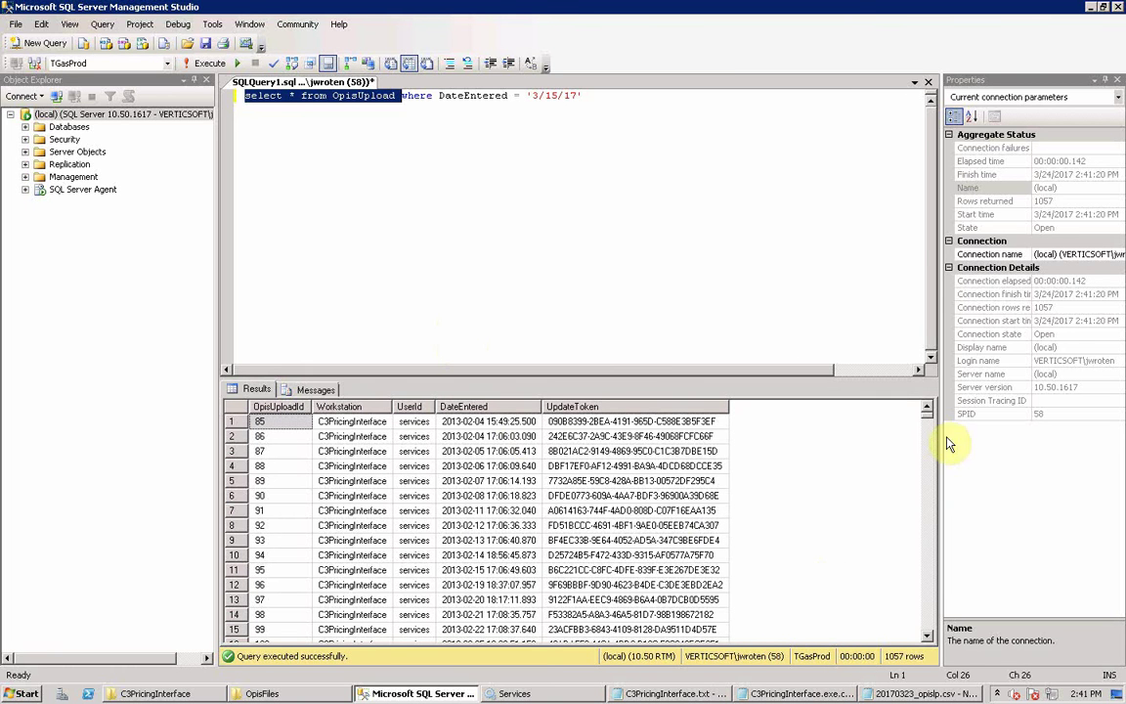
left_click_drag(929, 422, 929, 635)
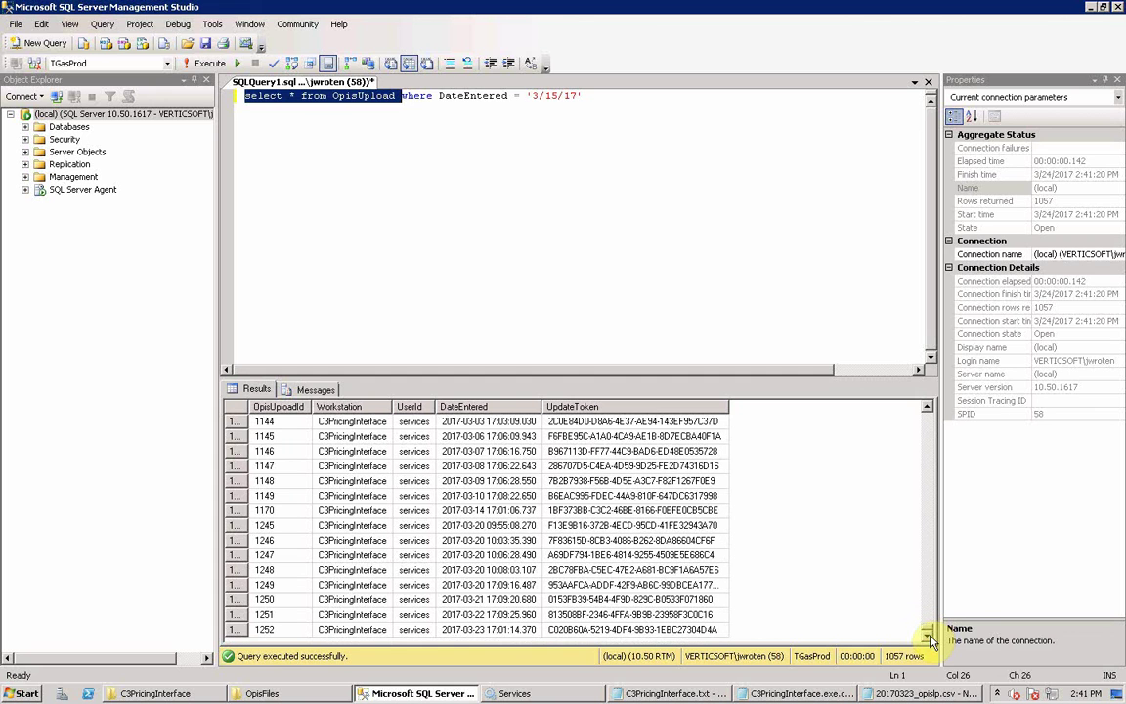
left_click(474, 628)
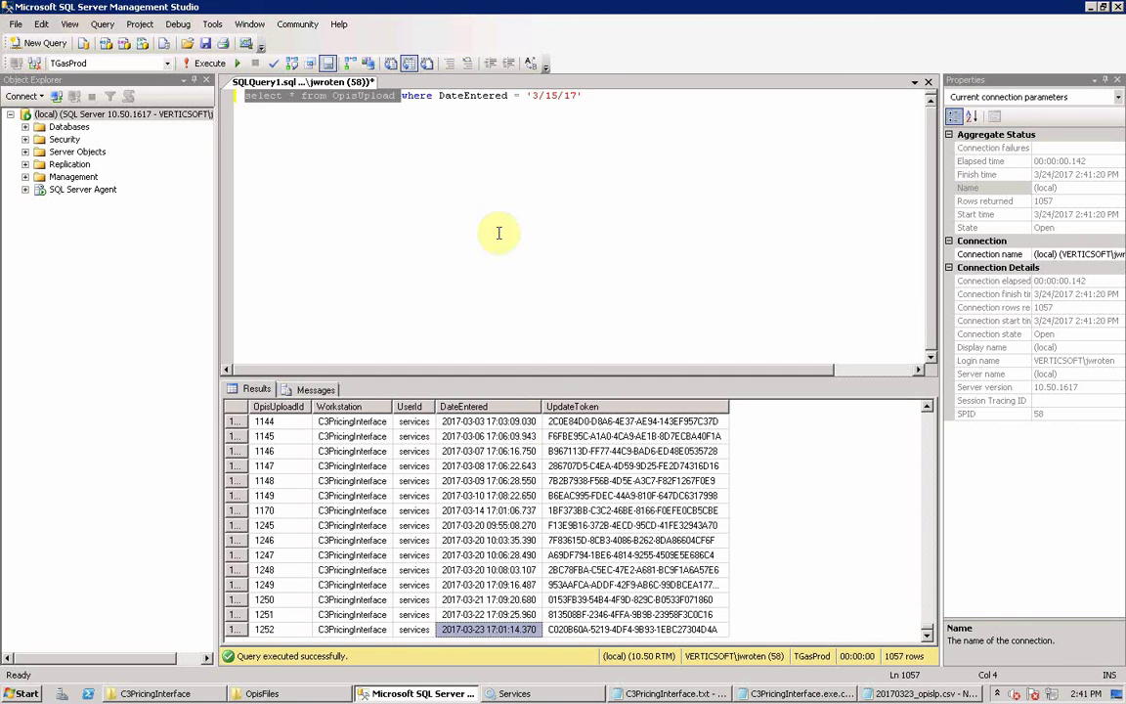
- Change the OpisUpload query's filter to DateEntered >= '3/23/17' and run it
left_click(513, 95)
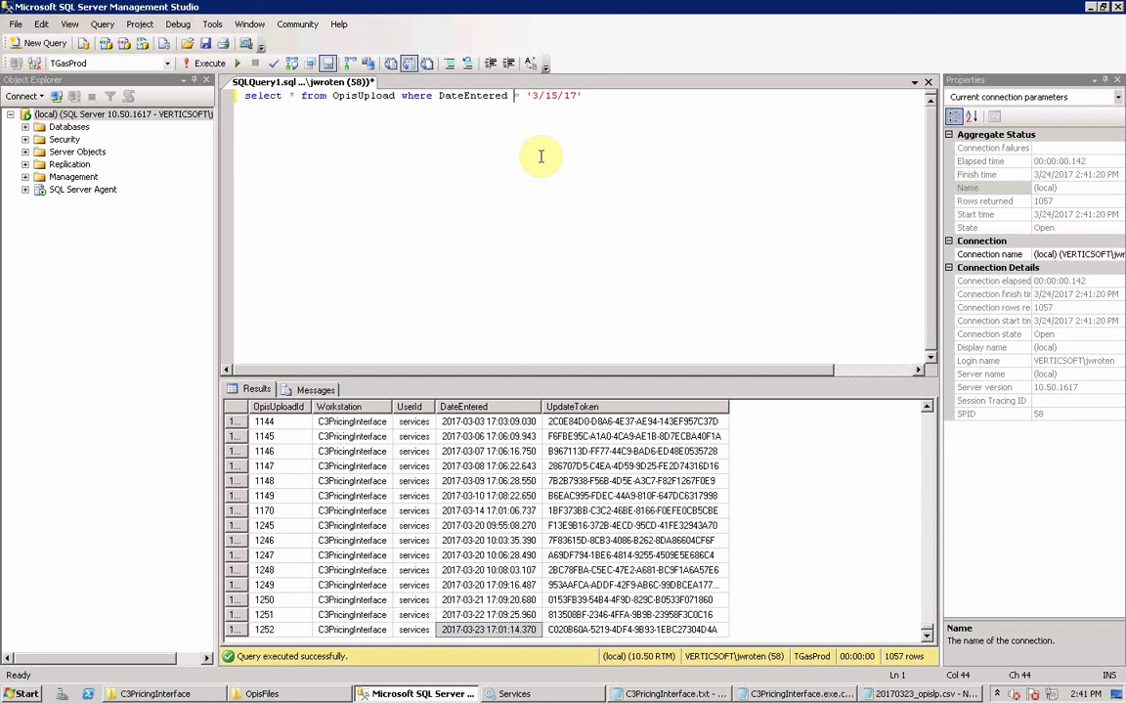
key("Delete")
type(">=")
key("Right")
key("Right")
key("Right")
key("Right")
key("shift+Right")
key("shift+Right")
type("23")
key("F5")
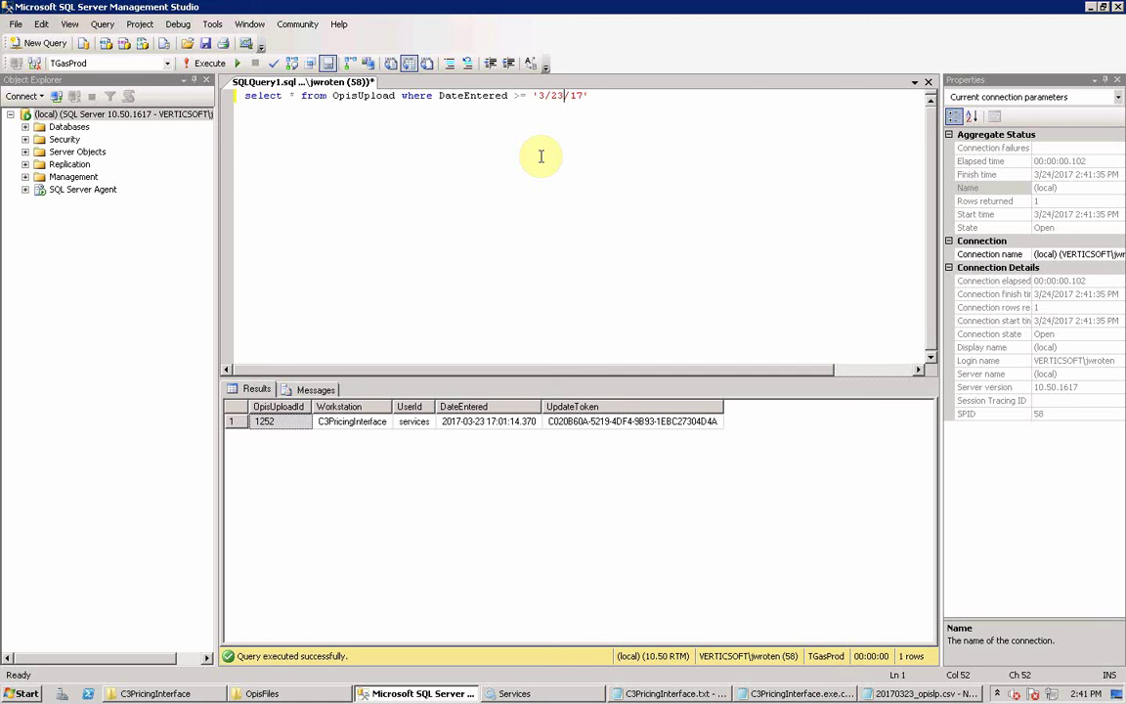
- Add a second query, "select * from OpisUploadDetail", leaving a blank line below the OpisUpload query
key("End")
key("Return")
key("Return")
type("select ")
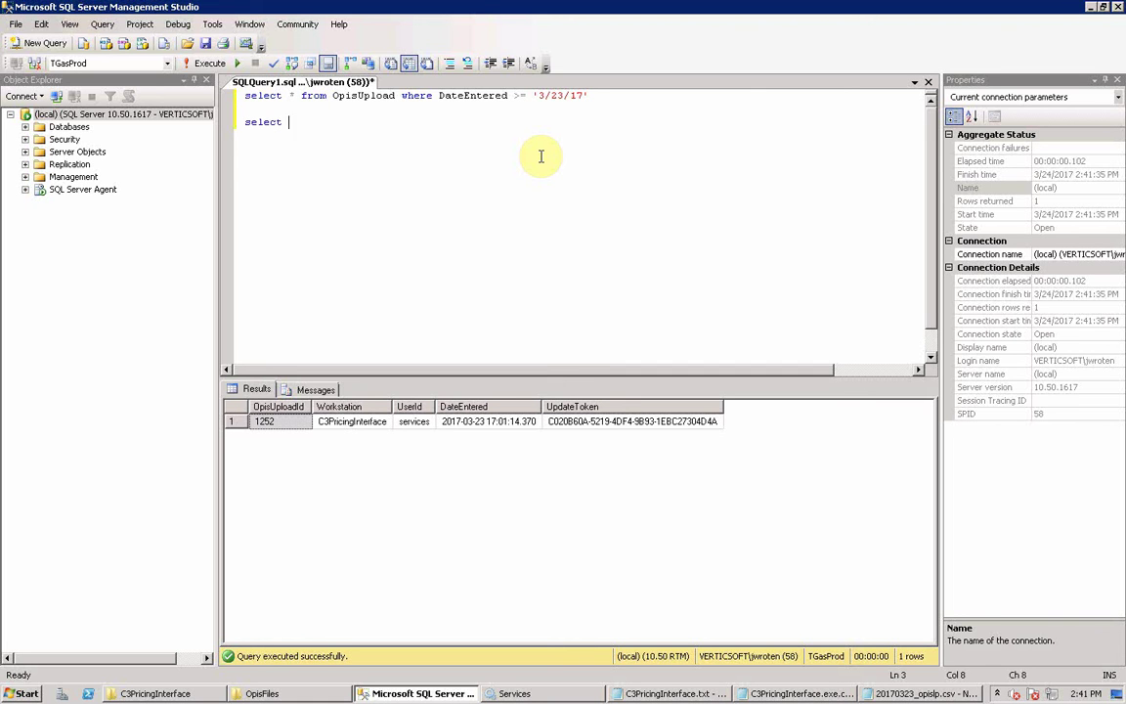
type("* from opisu")
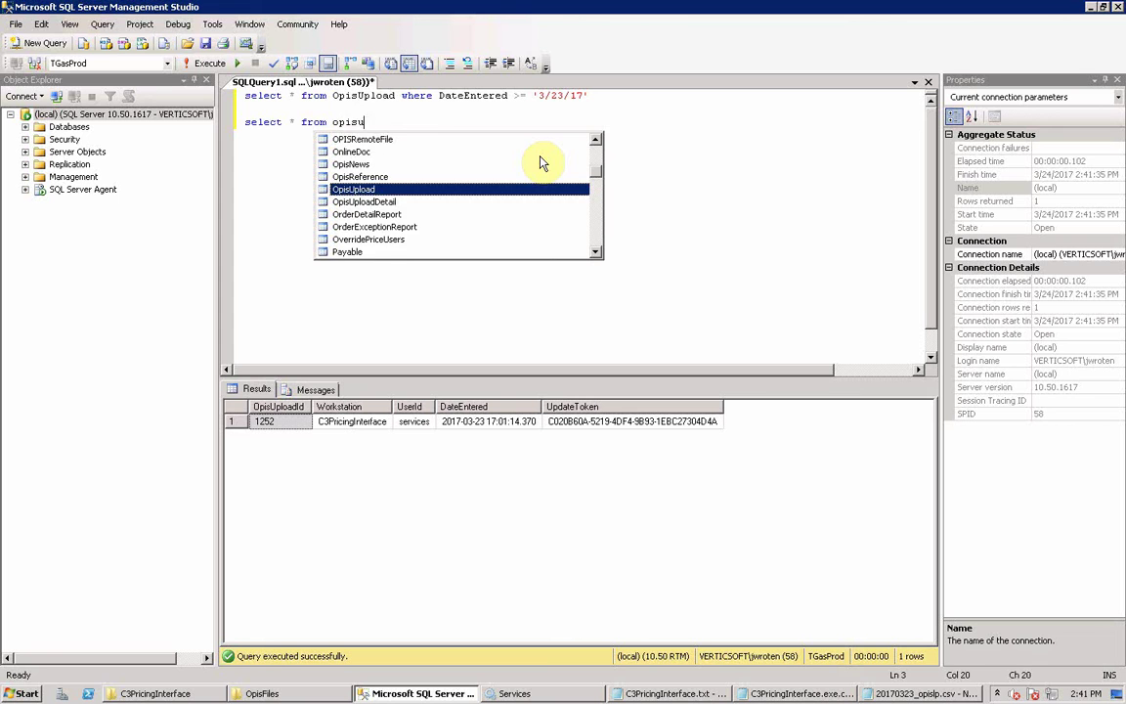
type("ploadde")
key("Tab")
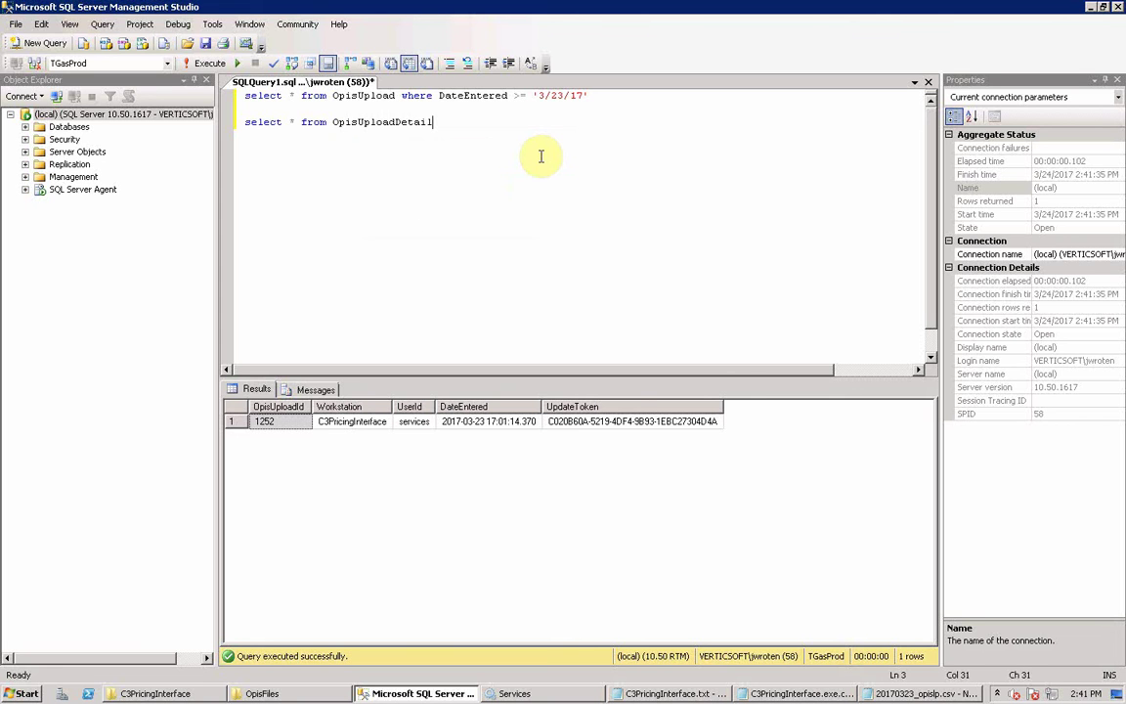
- Append "where OpisUploadId=1252" to the OpisUploadDetail query and run only that statement
key("shift+Home")
key("End")
type("where opis")
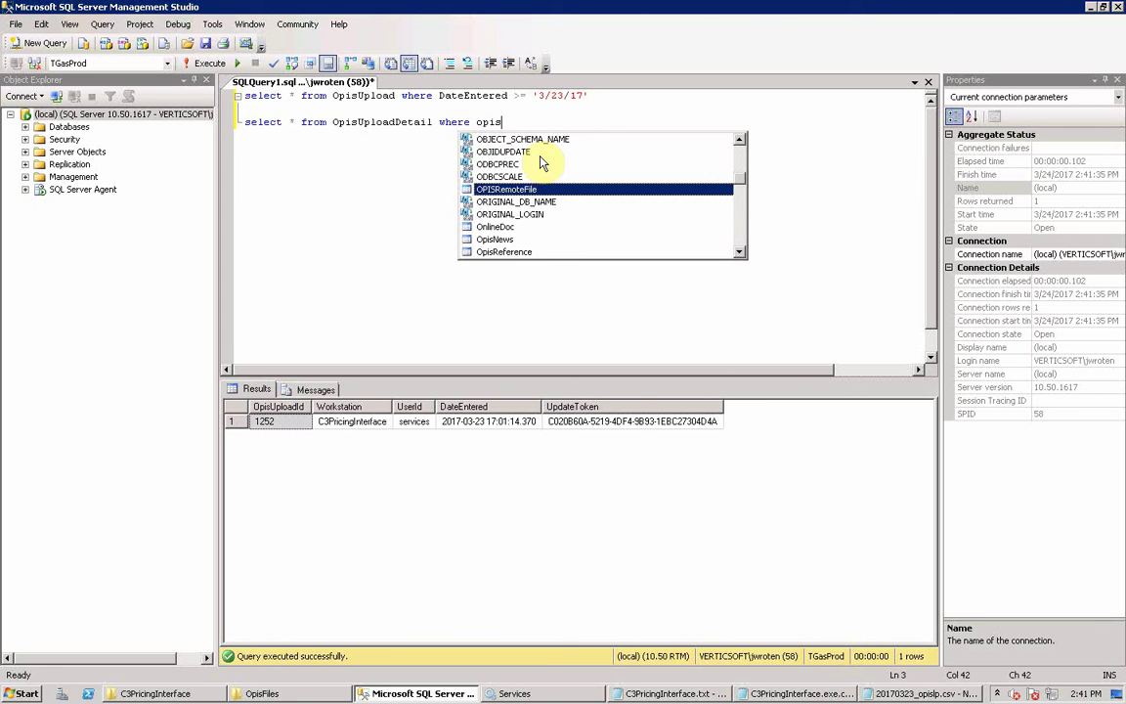
type("uploadid=1252")
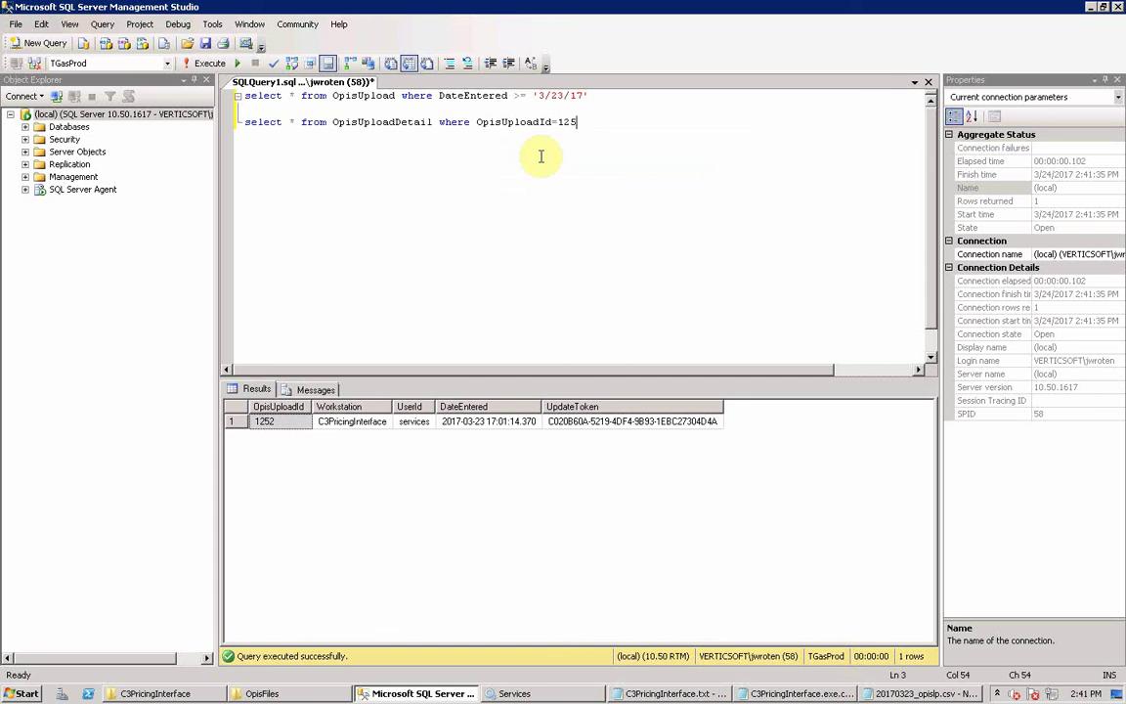
key("shift+Home")
key("F5")
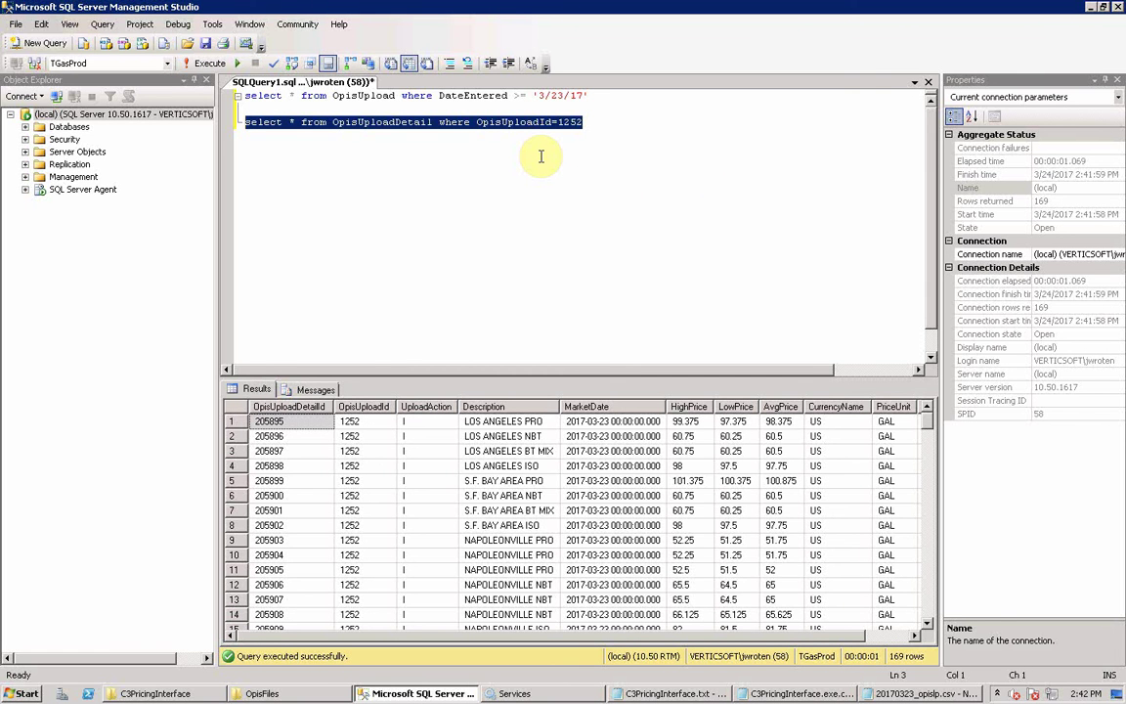
- Compare the price rows in 20170323_opislp.csv with the OpisUploadDetail results, including the Description and PriceType columns
left_click(918, 693)
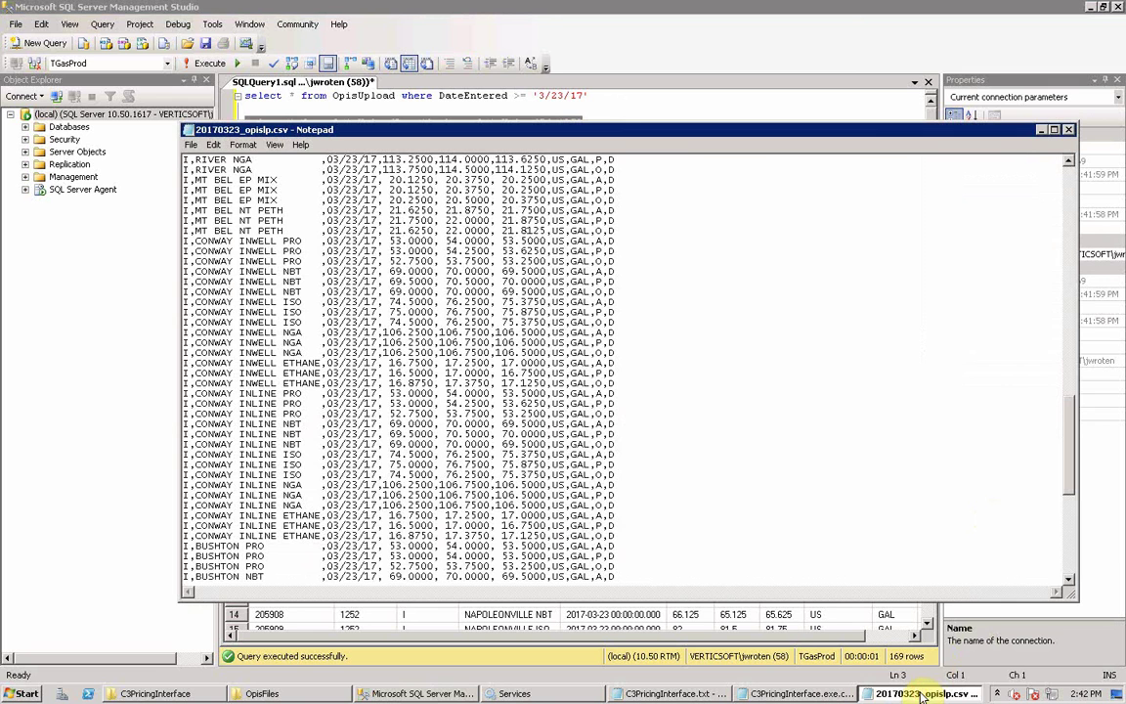
left_click(1040, 129)
left_click(503, 524)
left_click(521, 556)
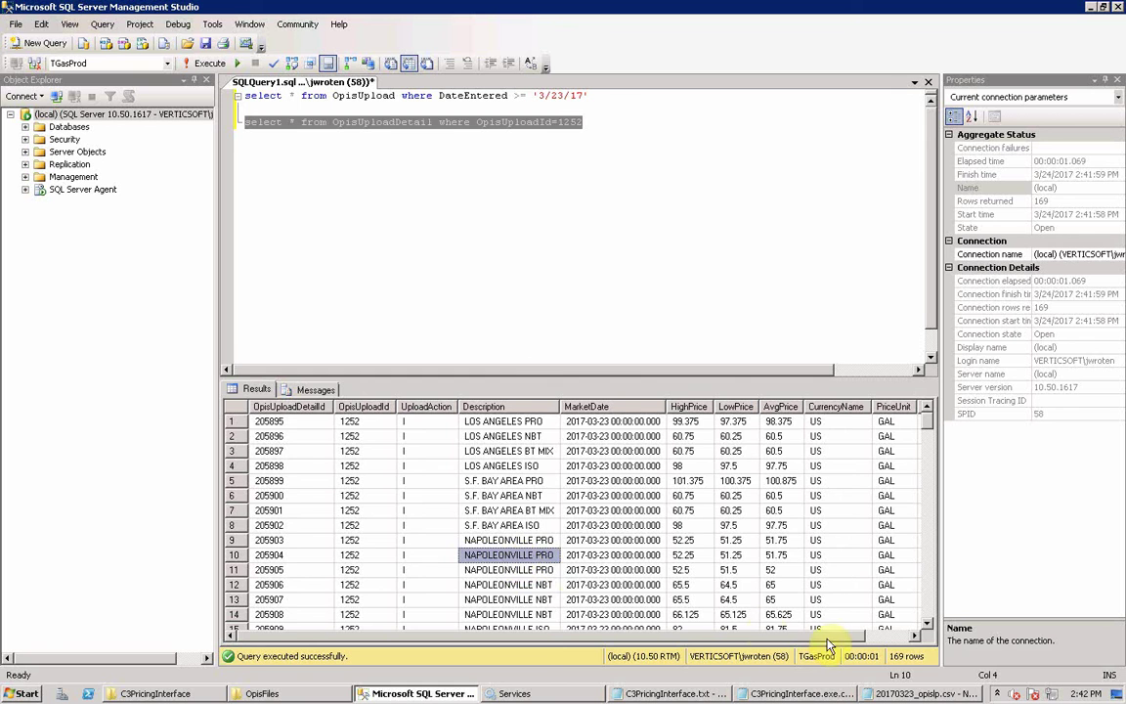
left_click(884, 636)
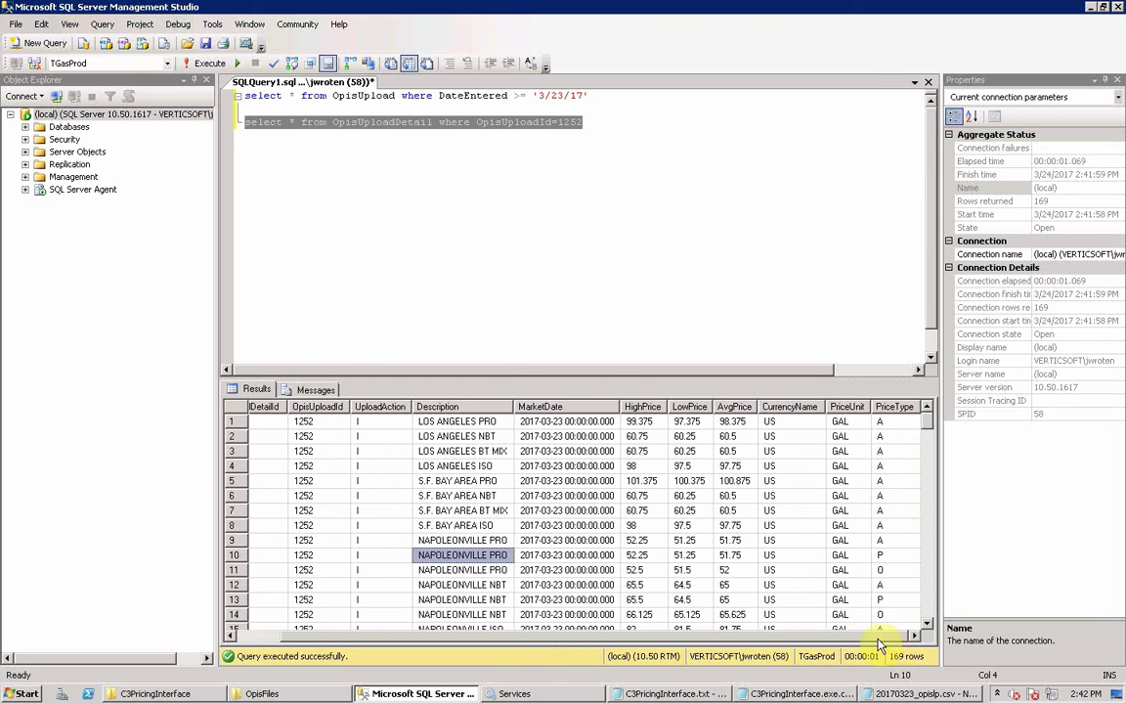
left_click(790, 635)
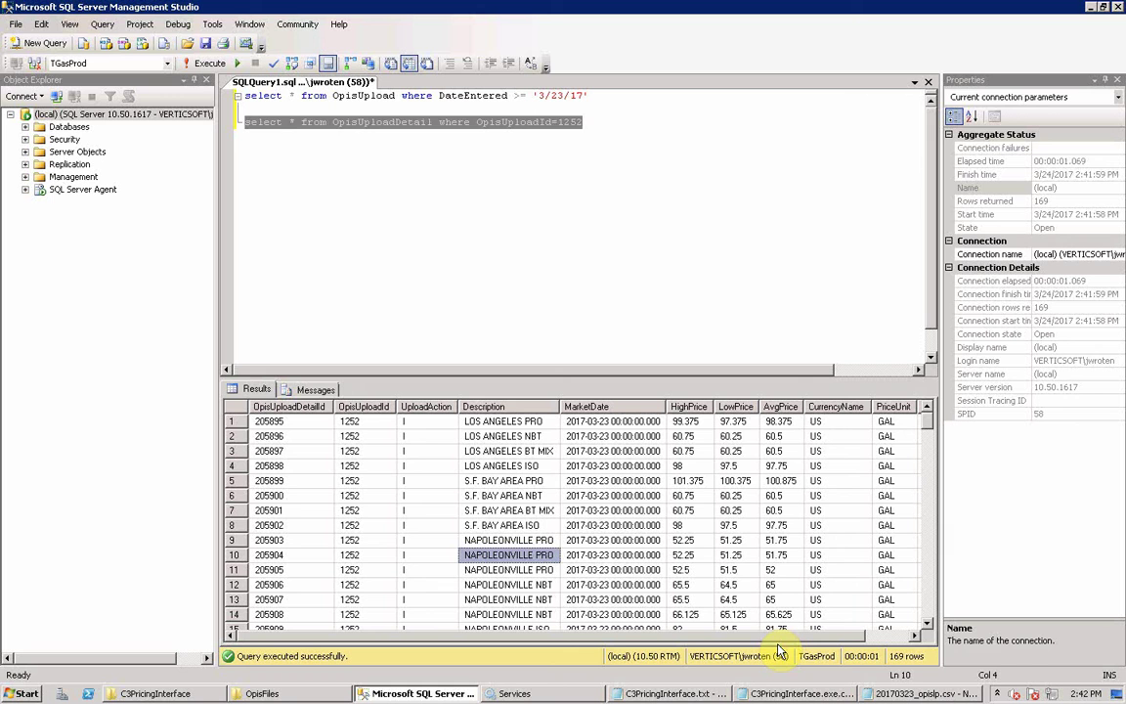
left_click(638, 290)
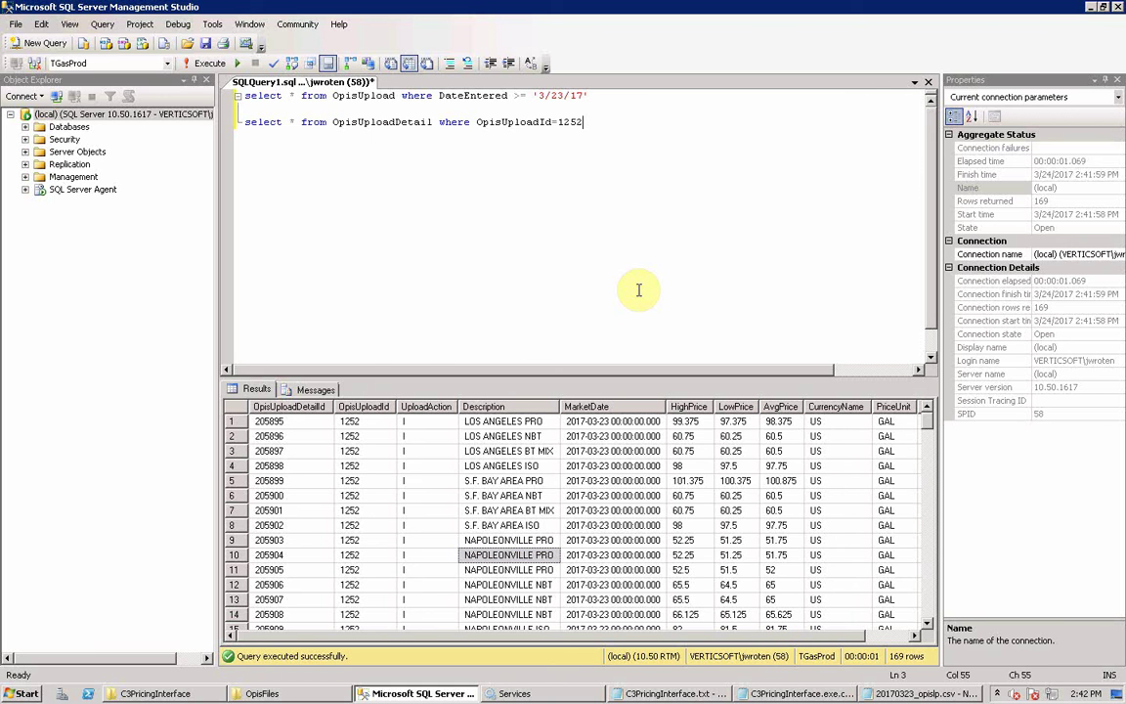